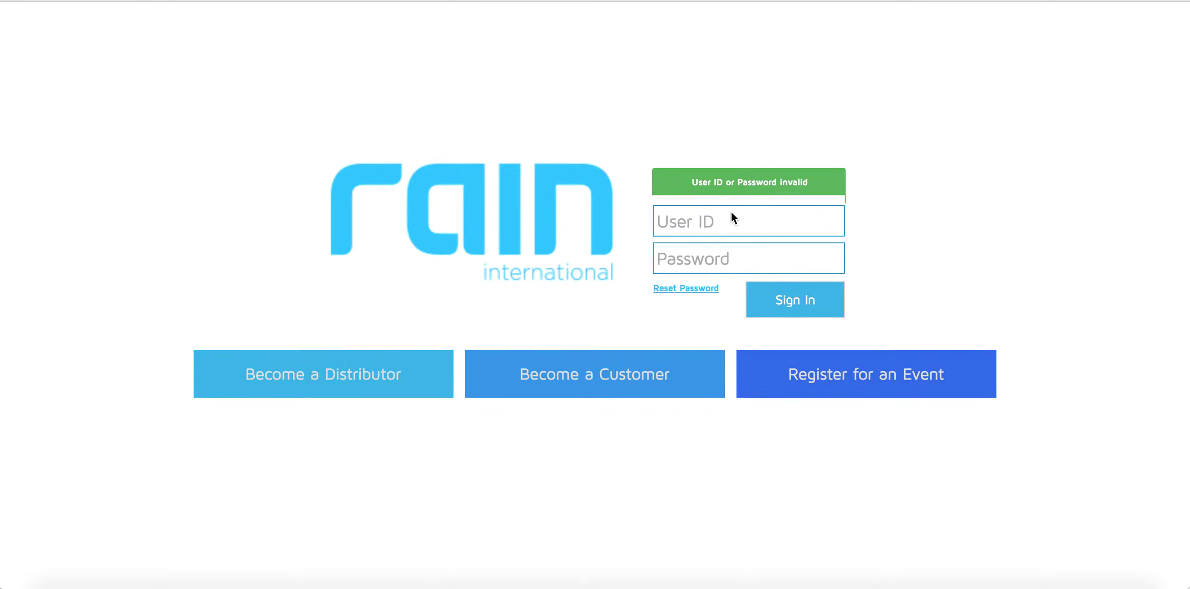
Sign in to the back office with the distributor's user ID and account password.
{"action": "left_click", "coordinate": [699, 222]}
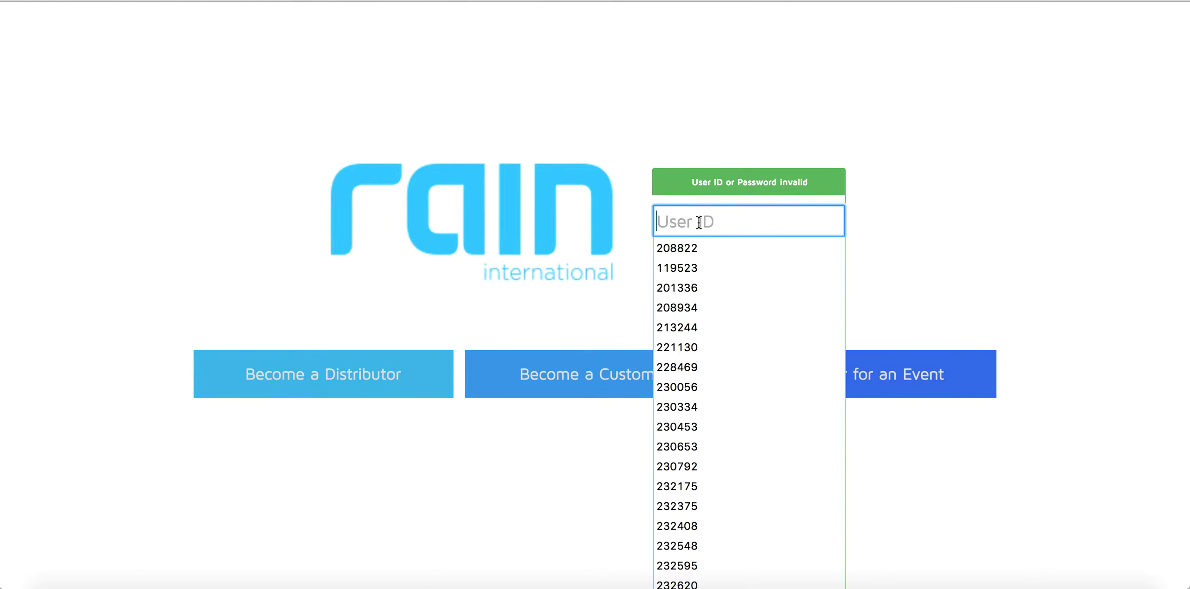
{"action": "type", "text": "152"}
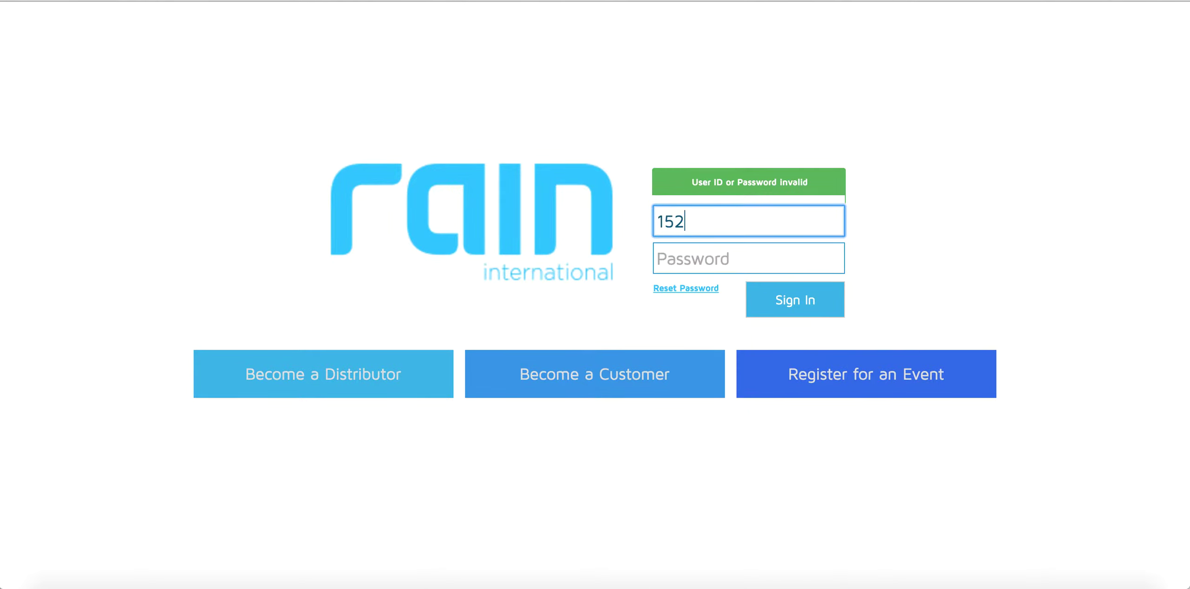
{"action": "type", "text": "767"}
{"action": "left_click", "coordinate": [715, 254]}
{"action": "type", "text": "•••••"}
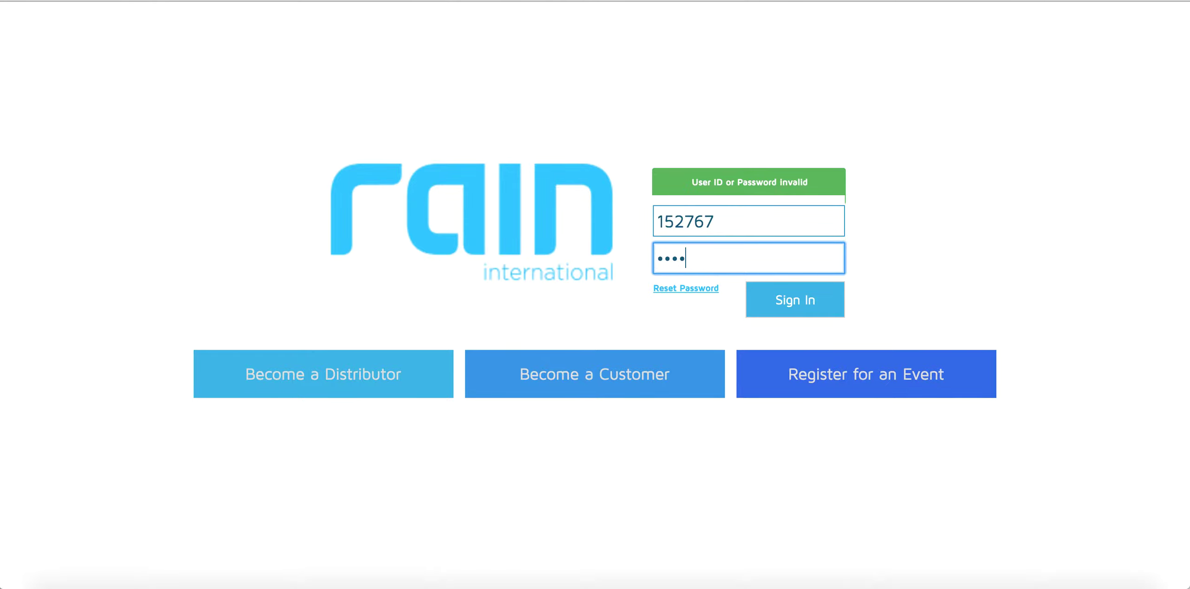
{"action": "left_click", "coordinate": [790, 300]}
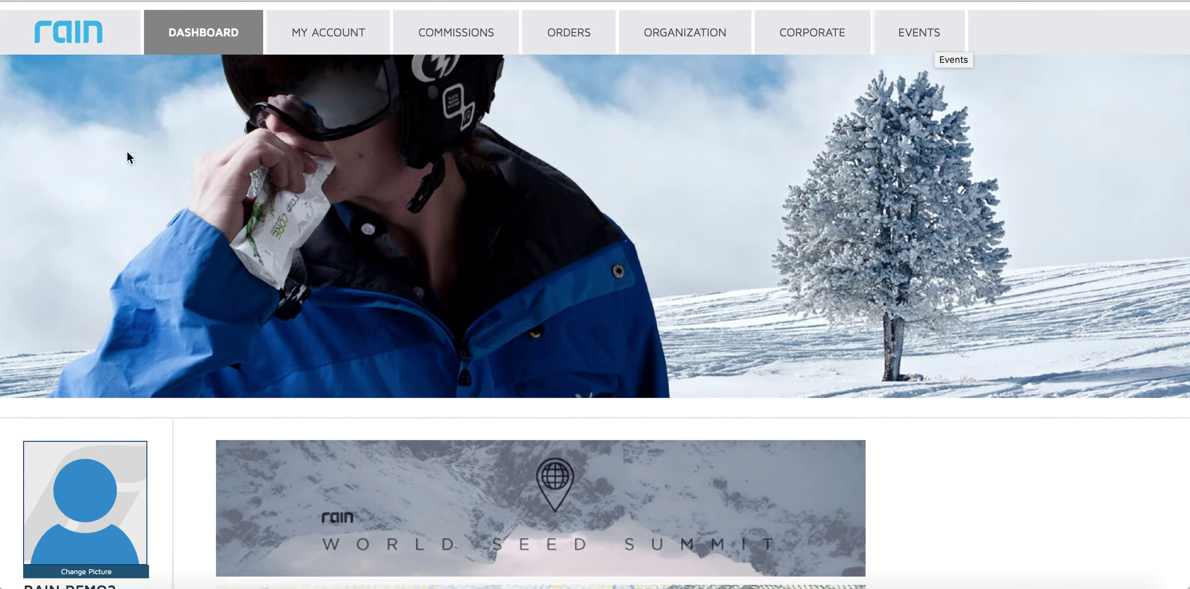
{"action": "scroll", "coordinate": [154, 207], "scroll_direction": "down", "scroll_amount": 3}
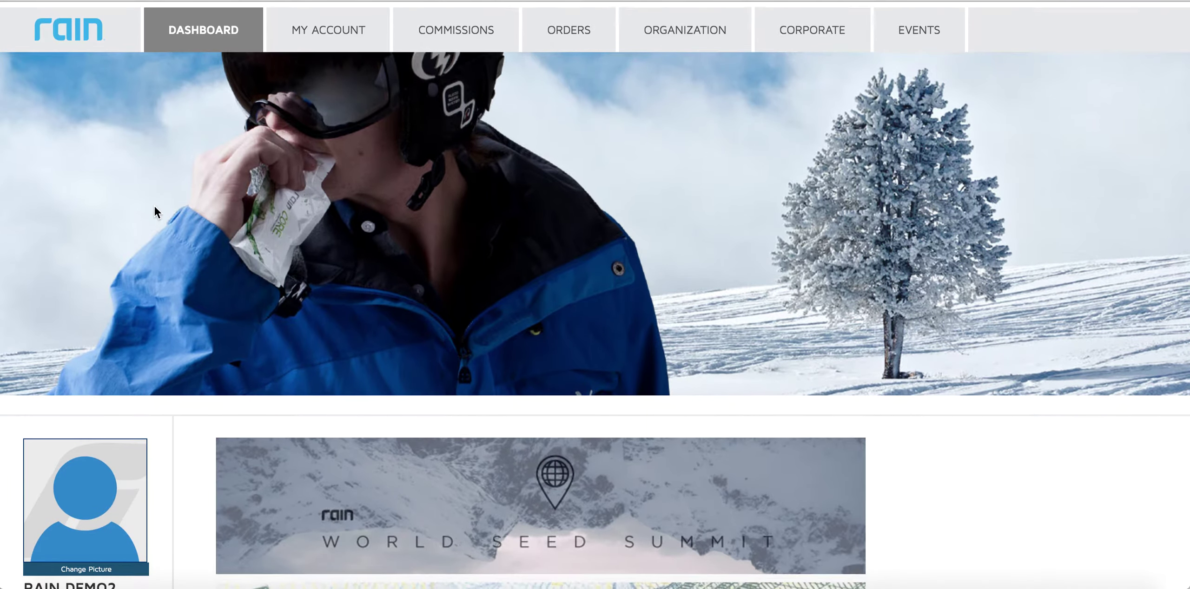
{"action": "scroll", "coordinate": [155, 208], "scroll_direction": "down", "scroll_amount": 5}
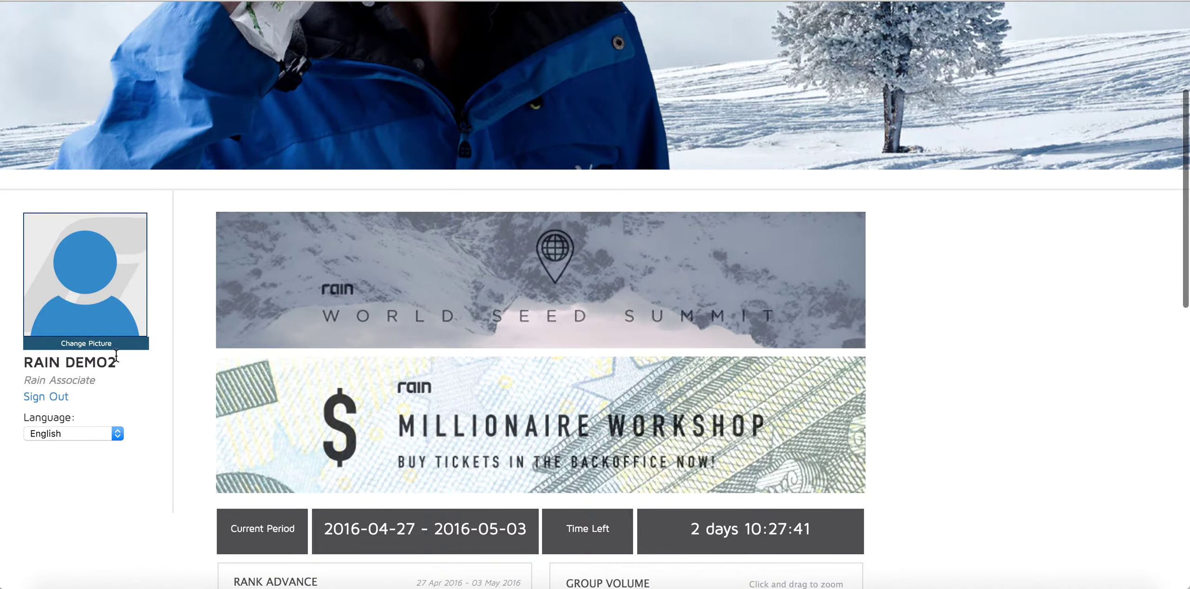
{"action": "left_click", "coordinate": [101, 348]}
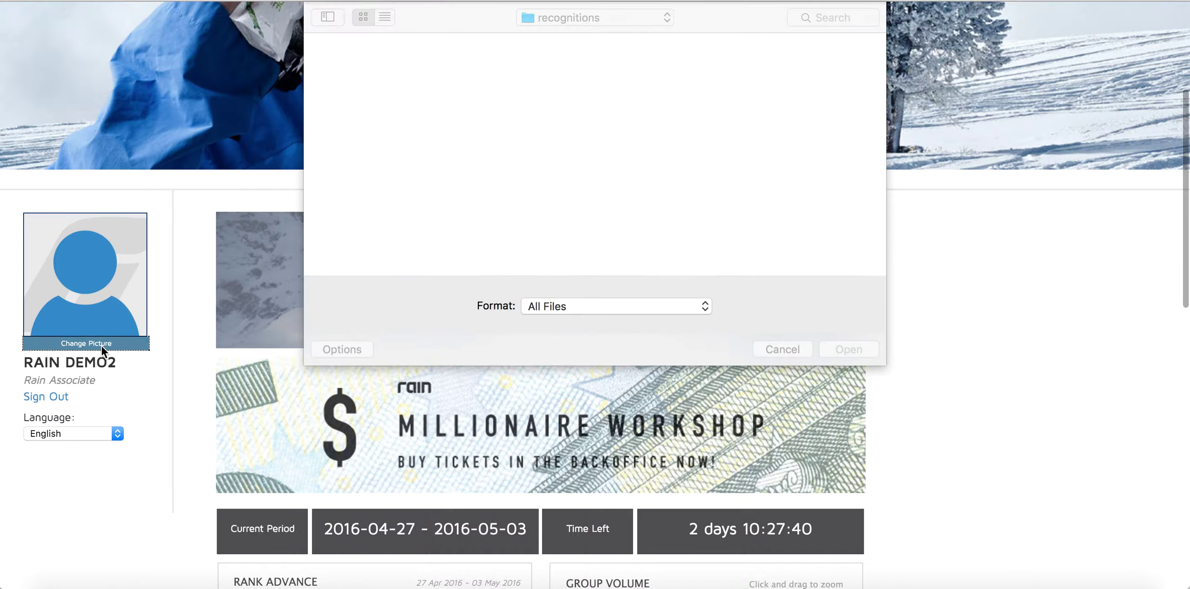
{"action": "left_click", "coordinate": [783, 349]}
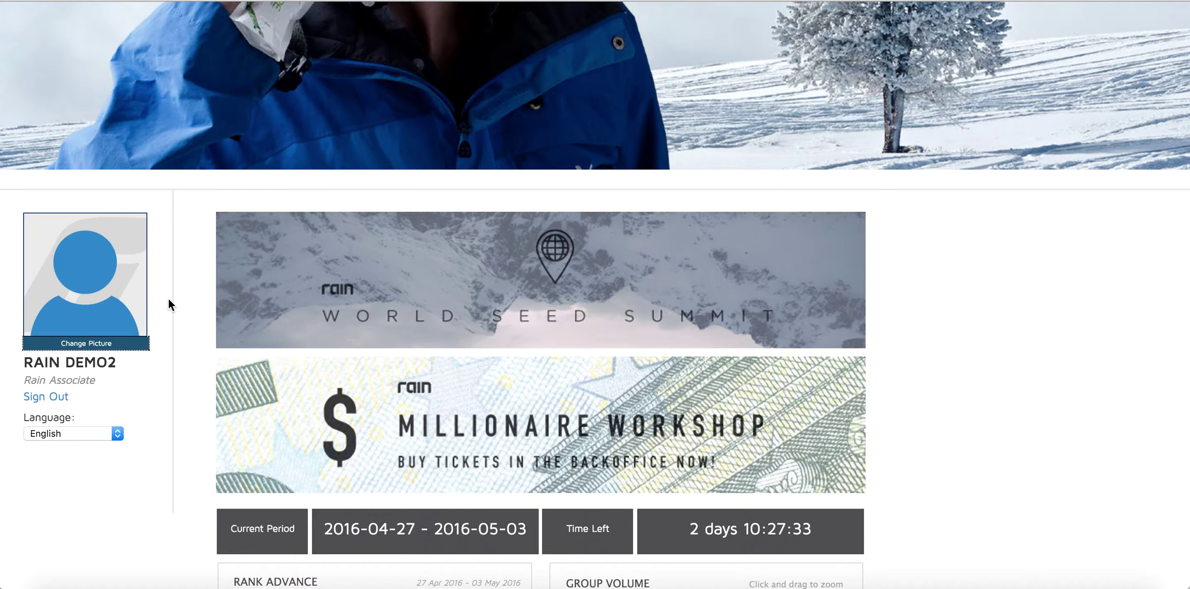
{"action": "scroll", "coordinate": [187, 312], "scroll_direction": "down", "scroll_amount": 1}
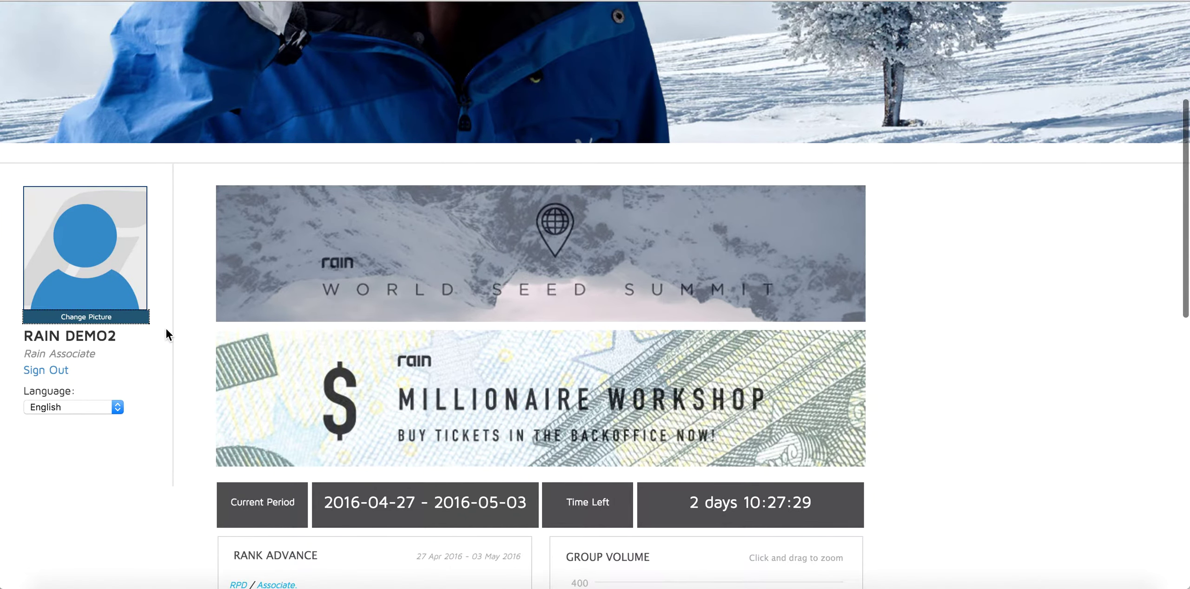
{"action": "scroll", "coordinate": [166, 329], "scroll_direction": "down", "scroll_amount": 5}
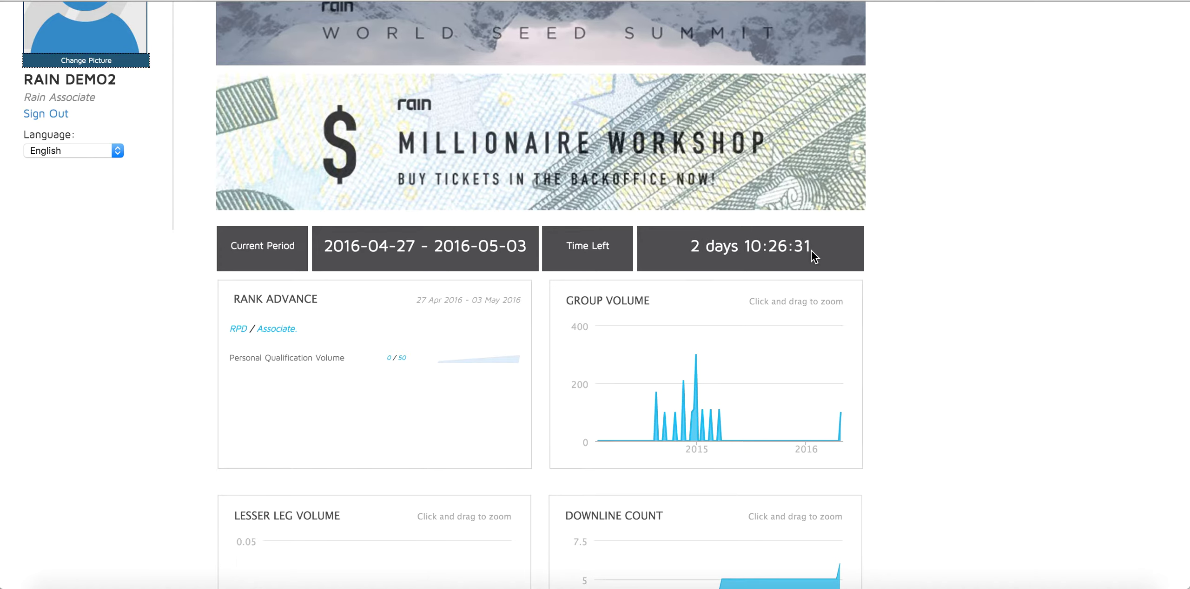
{"action": "scroll", "coordinate": [173, 334], "scroll_direction": "down", "scroll_amount": 1}
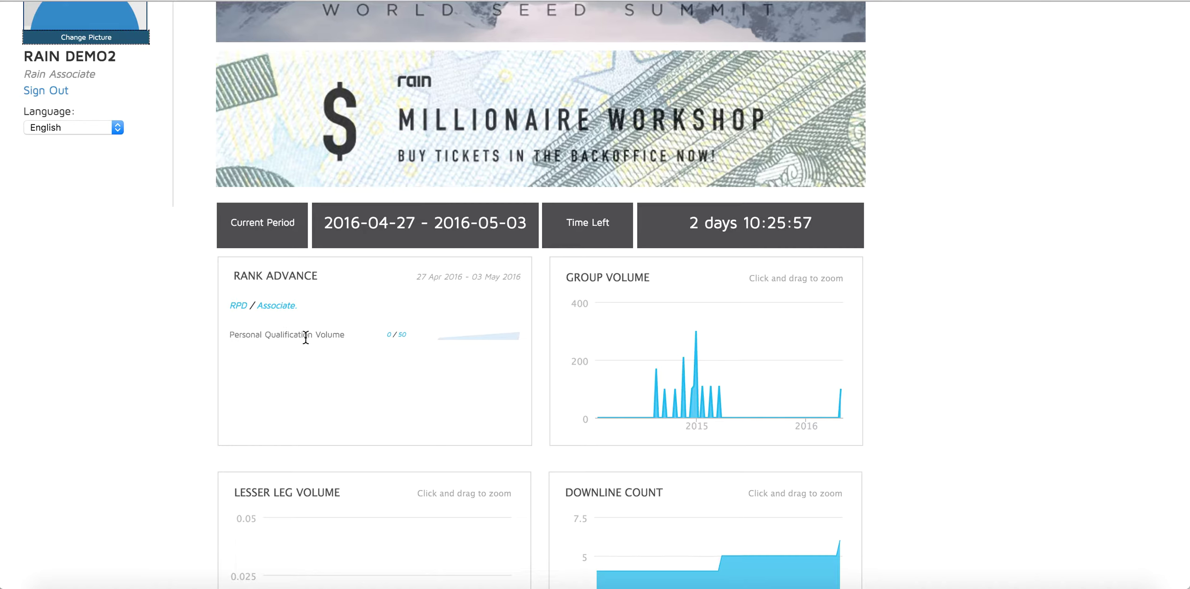
{"action": "scroll", "coordinate": [511, 344], "scroll_direction": "down", "scroll_amount": 1}
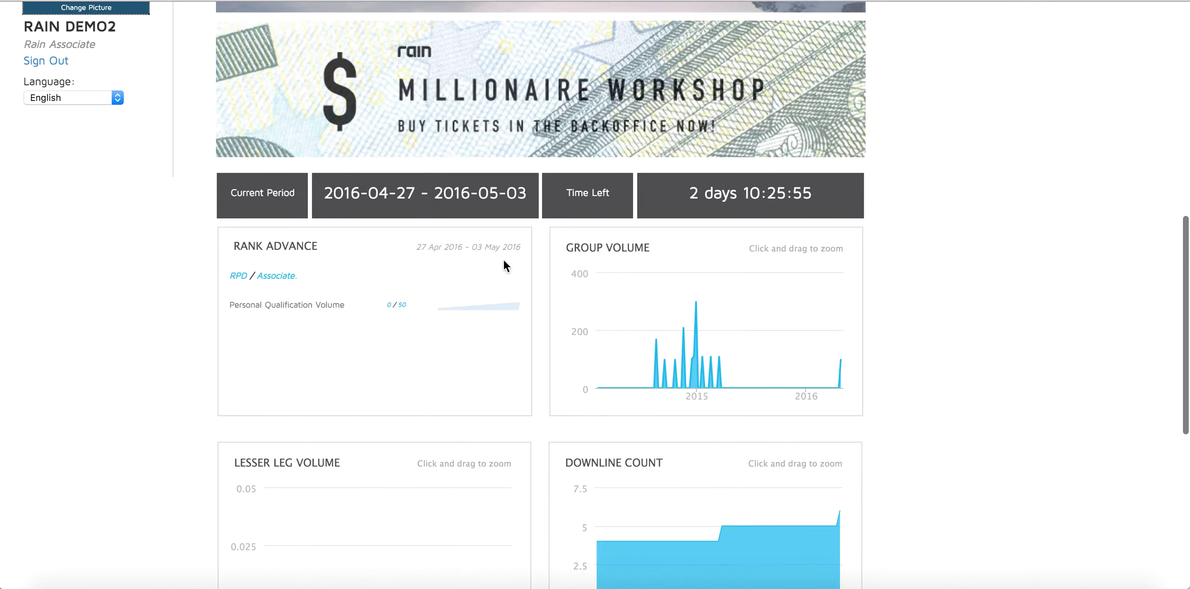
{"action": "mouse_move", "coordinate": [695, 295]}
{"action": "scroll", "coordinate": [339, 339], "scroll_direction": "down", "scroll_amount": 6}
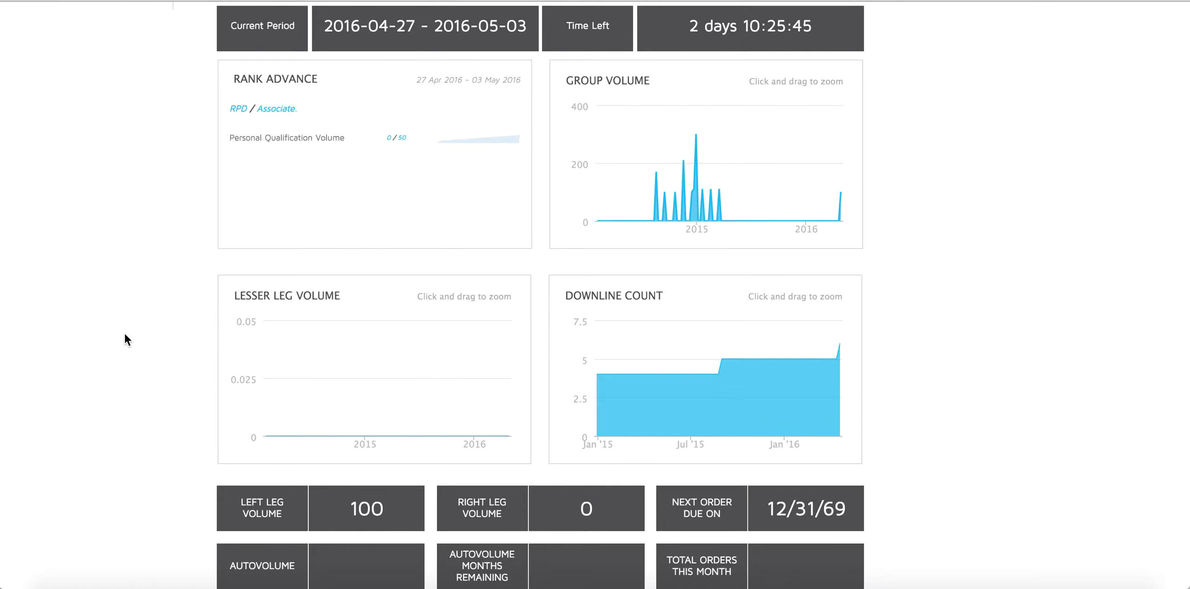
{"action": "scroll", "coordinate": [288, 452], "scroll_direction": "down", "scroll_amount": 3}
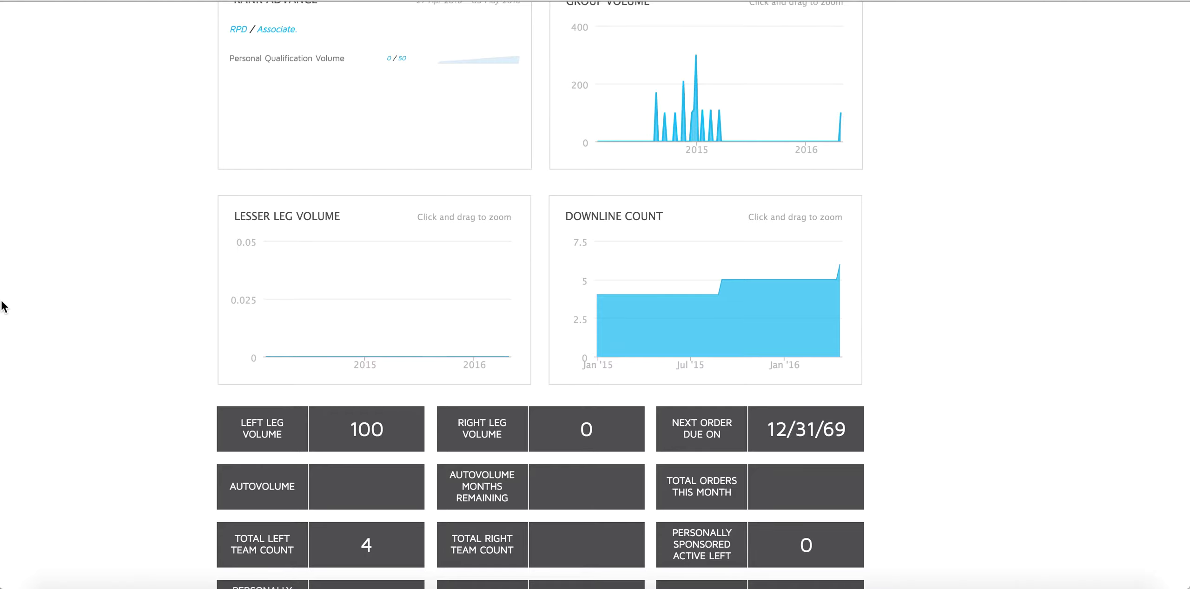
{"action": "scroll", "coordinate": [8, 340], "scroll_direction": "down", "scroll_amount": 3}
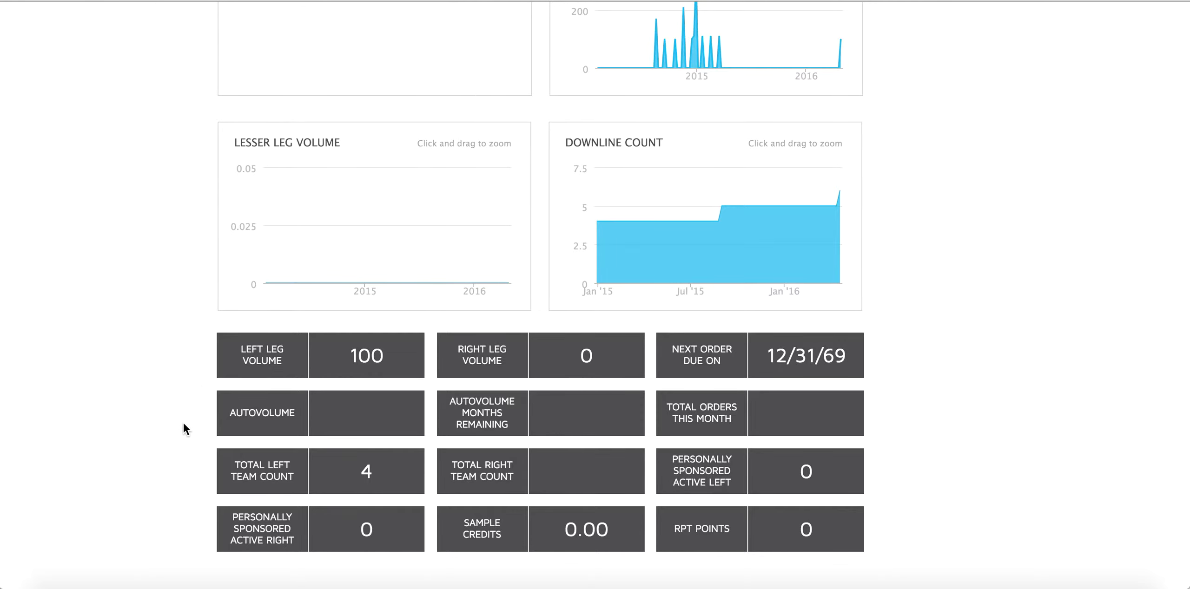
{"action": "scroll", "coordinate": [183, 423], "scroll_direction": "down", "scroll_amount": 2}
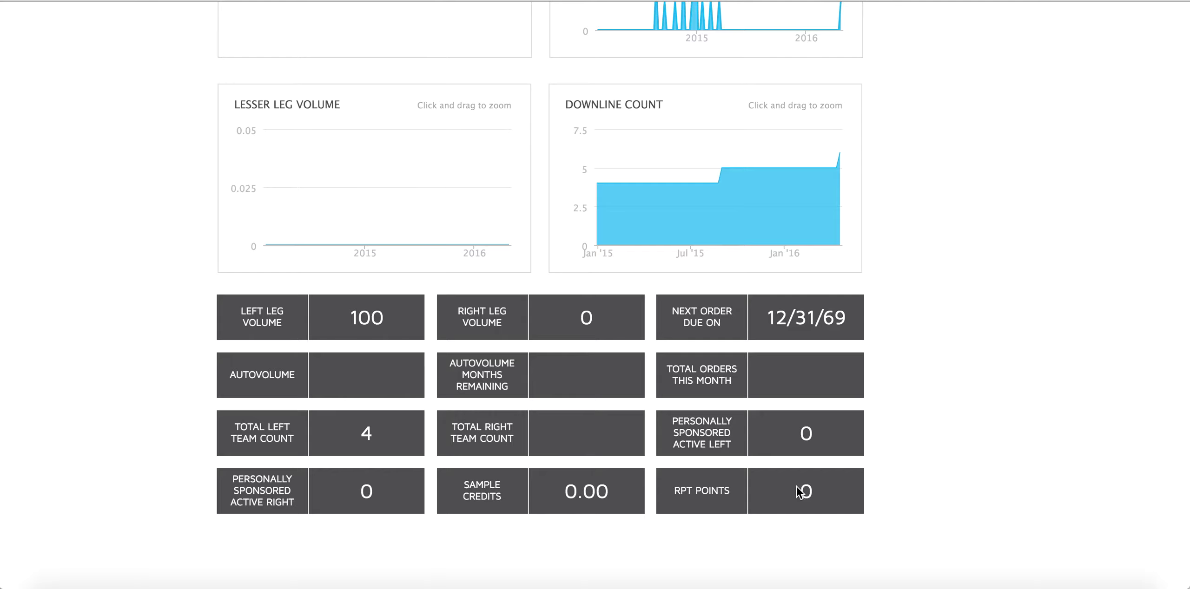
{"action": "scroll", "coordinate": [110, 308], "scroll_direction": "up", "scroll_amount": 10}
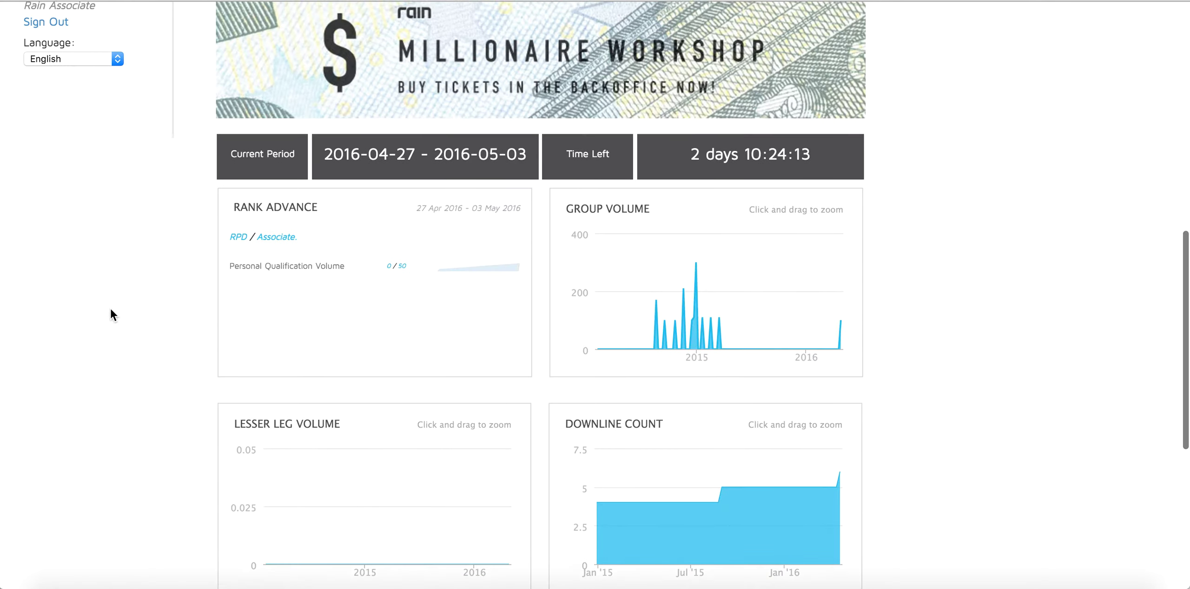
{"action": "scroll", "coordinate": [160, 311], "scroll_direction": "up", "scroll_amount": 12}
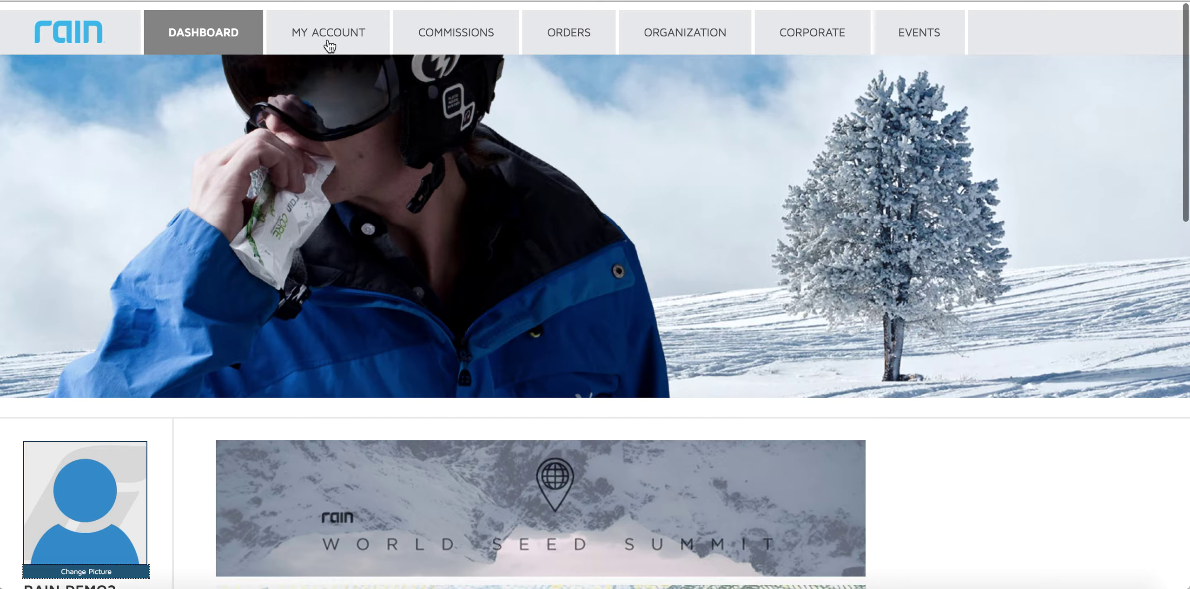
{"action": "mouse_move", "coordinate": [212, 37]}
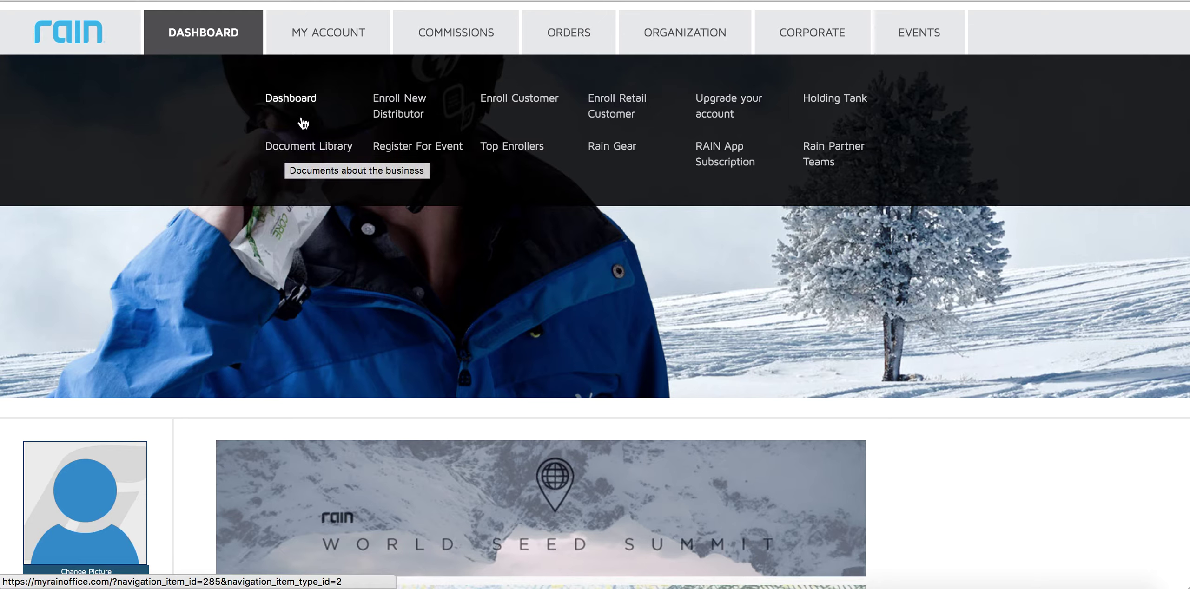
{"action": "left_click", "coordinate": [303, 145]}
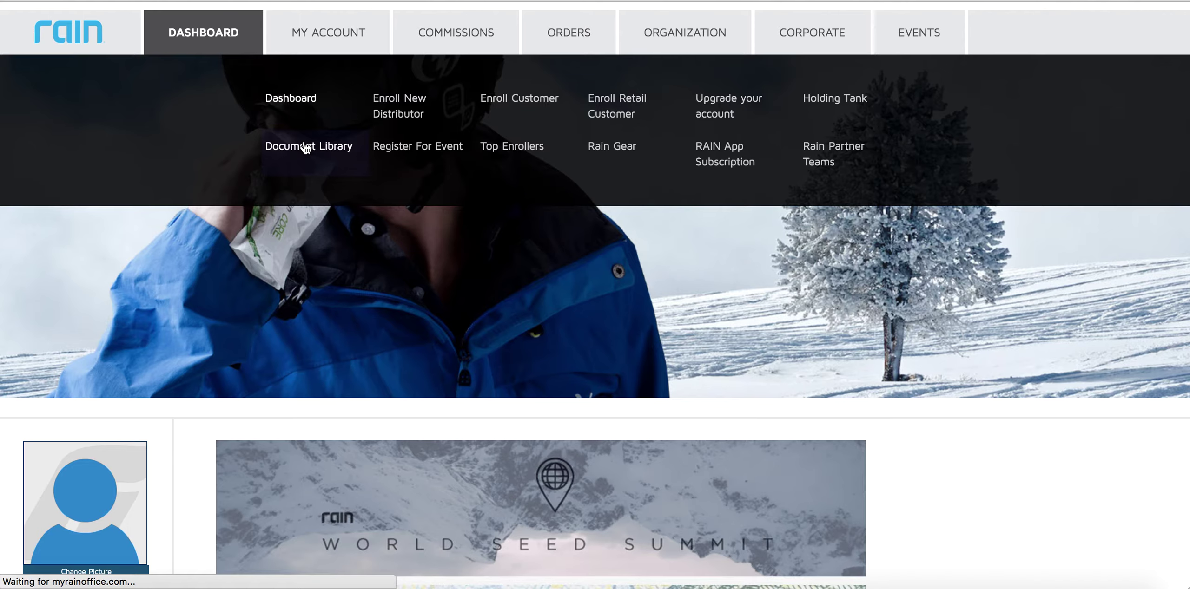
{"action": "scroll", "coordinate": [224, 196], "scroll_direction": "down", "scroll_amount": 5}
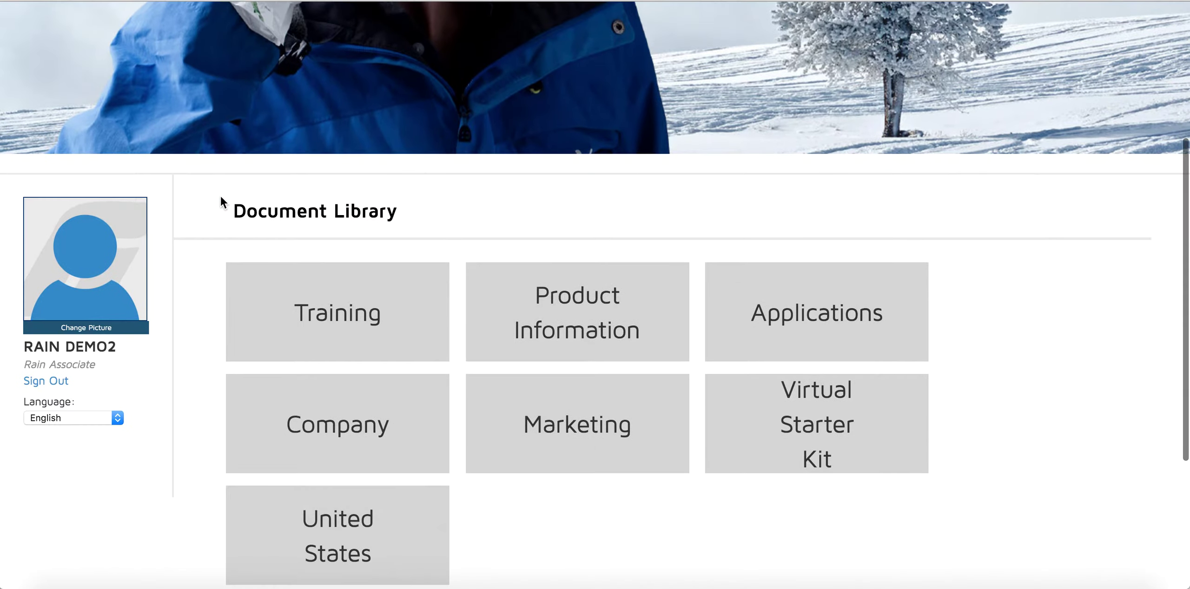
{"action": "scroll", "coordinate": [555, 398], "scroll_direction": "down", "scroll_amount": 5}
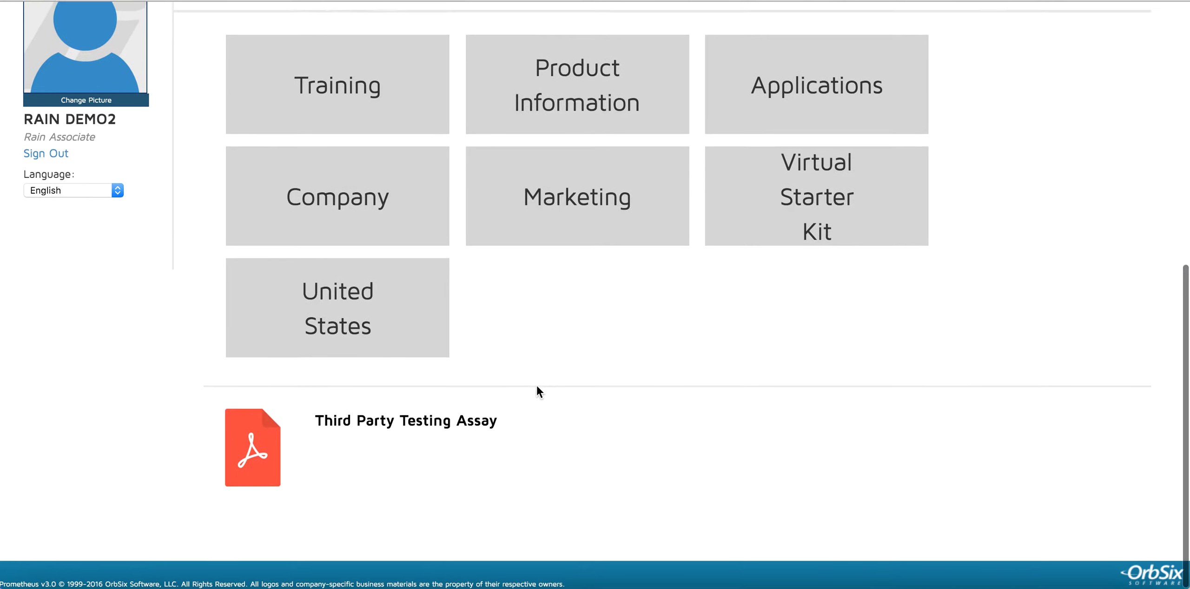
{"action": "scroll", "coordinate": [534, 383], "scroll_direction": "up", "scroll_amount": 4}
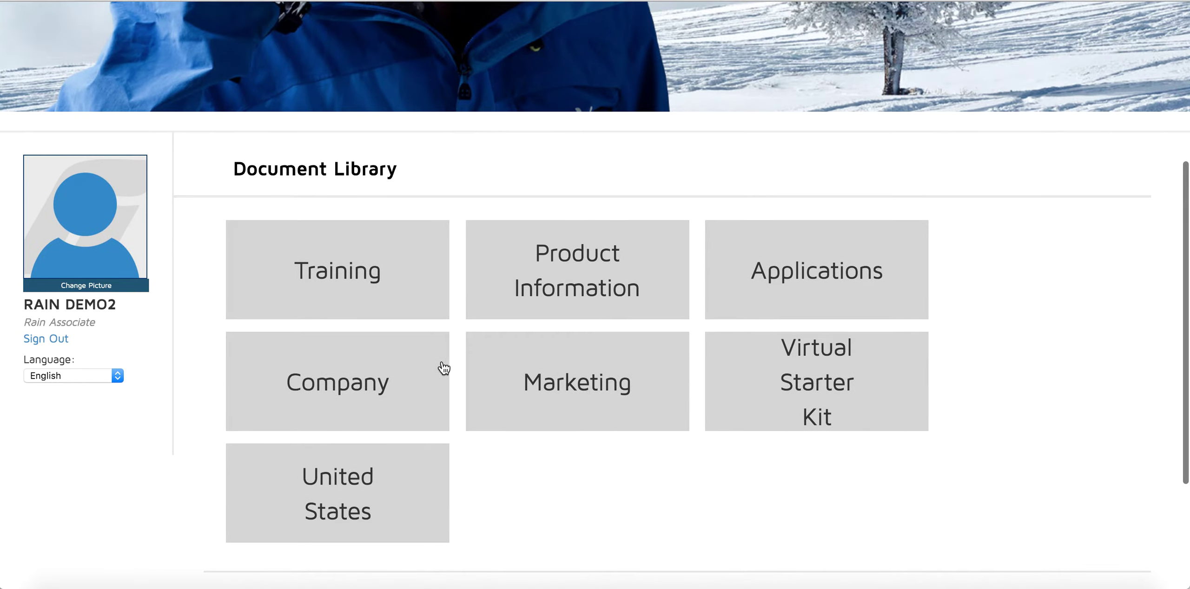
{"action": "scroll", "coordinate": [578, 492], "scroll_direction": "down", "scroll_amount": 1}
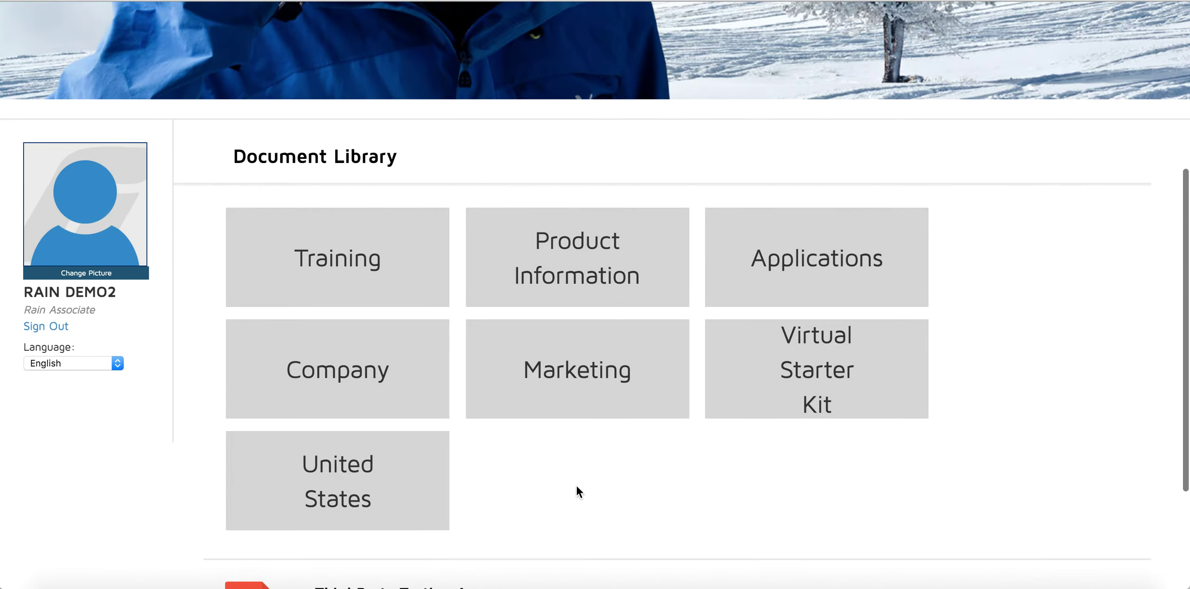
{"action": "scroll", "coordinate": [507, 472], "scroll_direction": "down", "scroll_amount": 2}
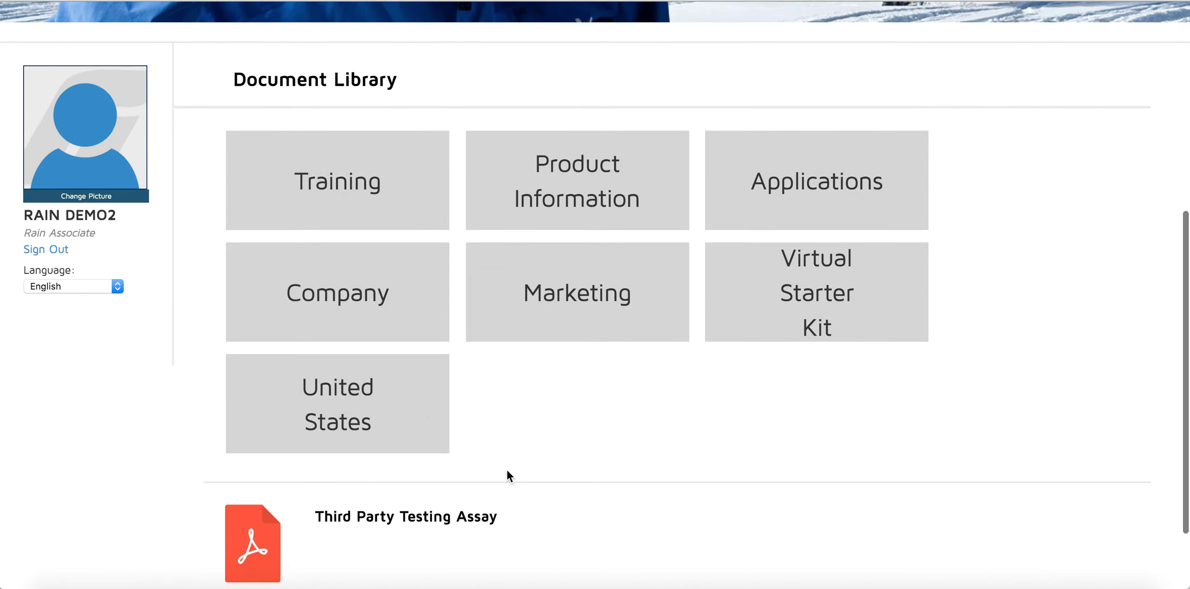
{"action": "scroll", "coordinate": [508, 474], "scroll_direction": "down", "scroll_amount": 1}
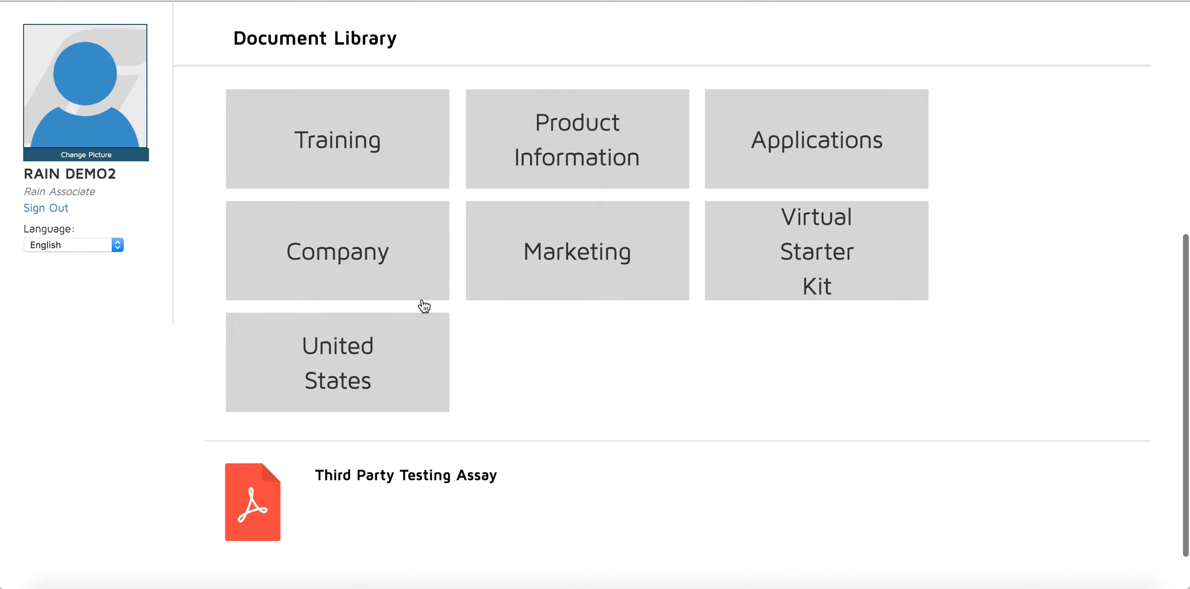
{"action": "scroll", "coordinate": [423, 306], "scroll_direction": "up", "scroll_amount": 10}
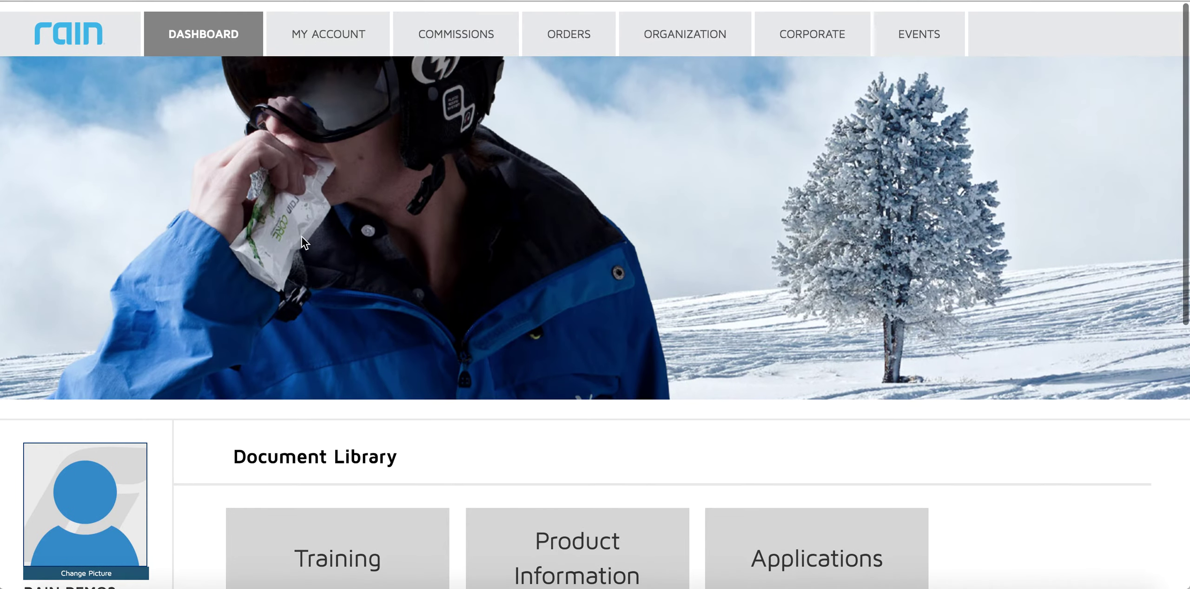
Open the Enroll New Distributor form, leaving country of residence as United States.
{"action": "scroll", "coordinate": [338, 268], "scroll_direction": "down", "scroll_amount": 2}
{"action": "scroll", "coordinate": [228, 226], "scroll_direction": "up", "scroll_amount": 3}
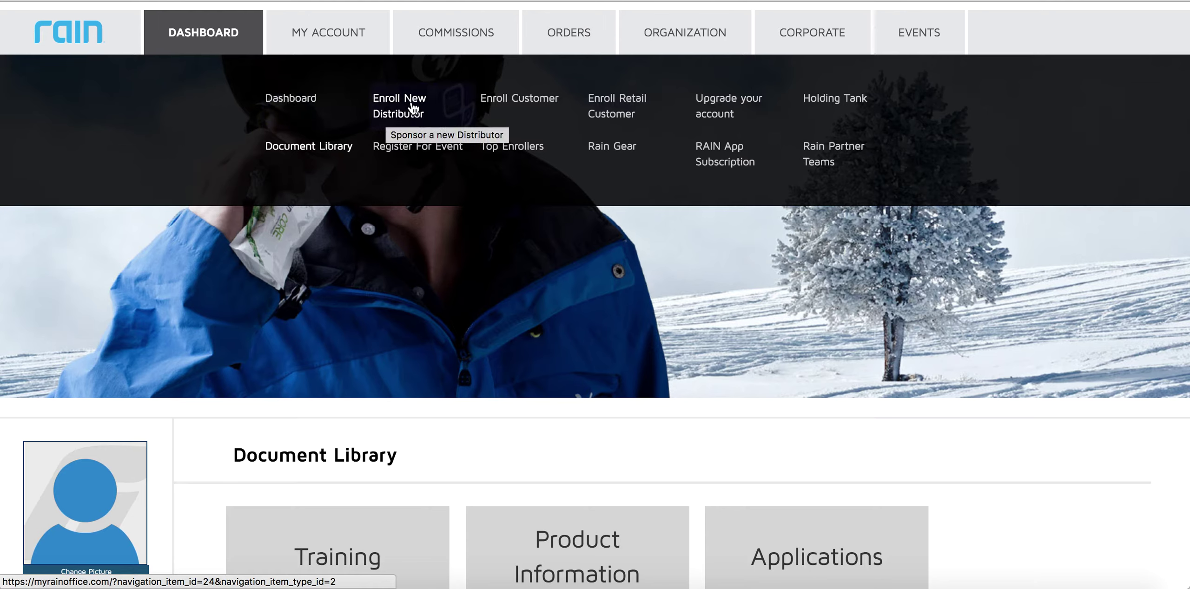
{"action": "left_click", "coordinate": [411, 108]}
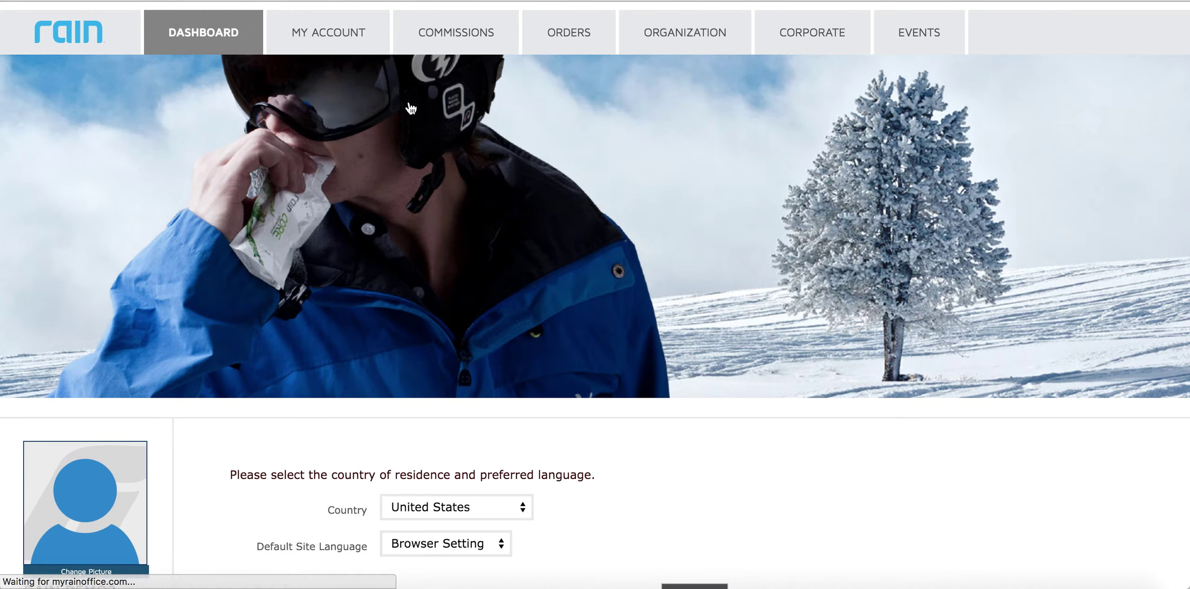
{"action": "scroll", "coordinate": [247, 334], "scroll_direction": "down", "scroll_amount": 3}
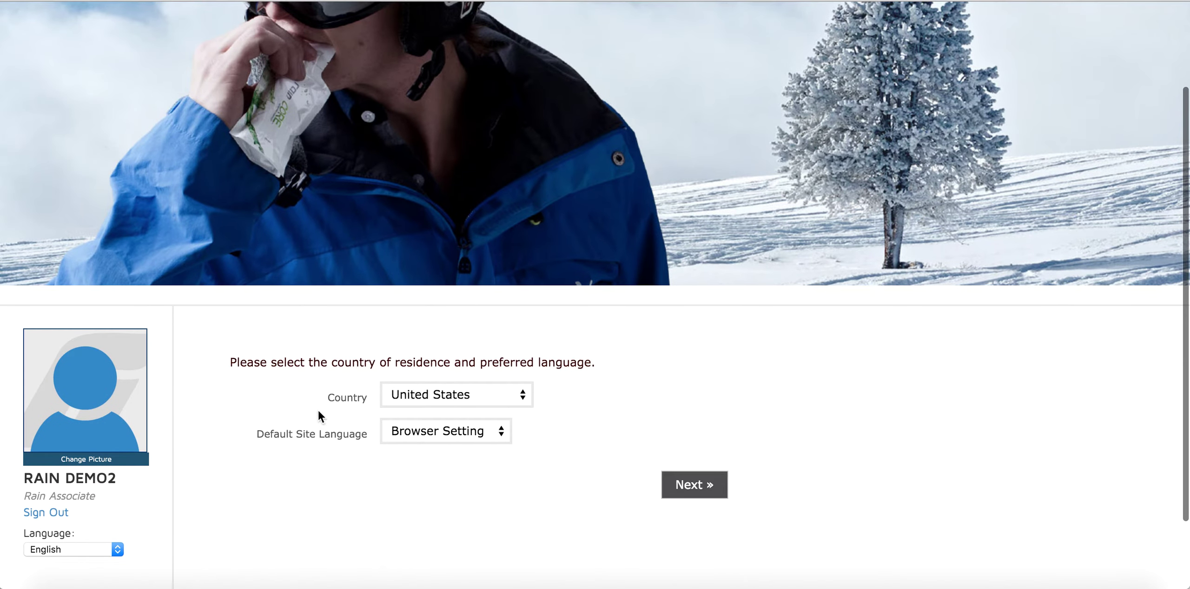
{"action": "left_click", "coordinate": [405, 394]}
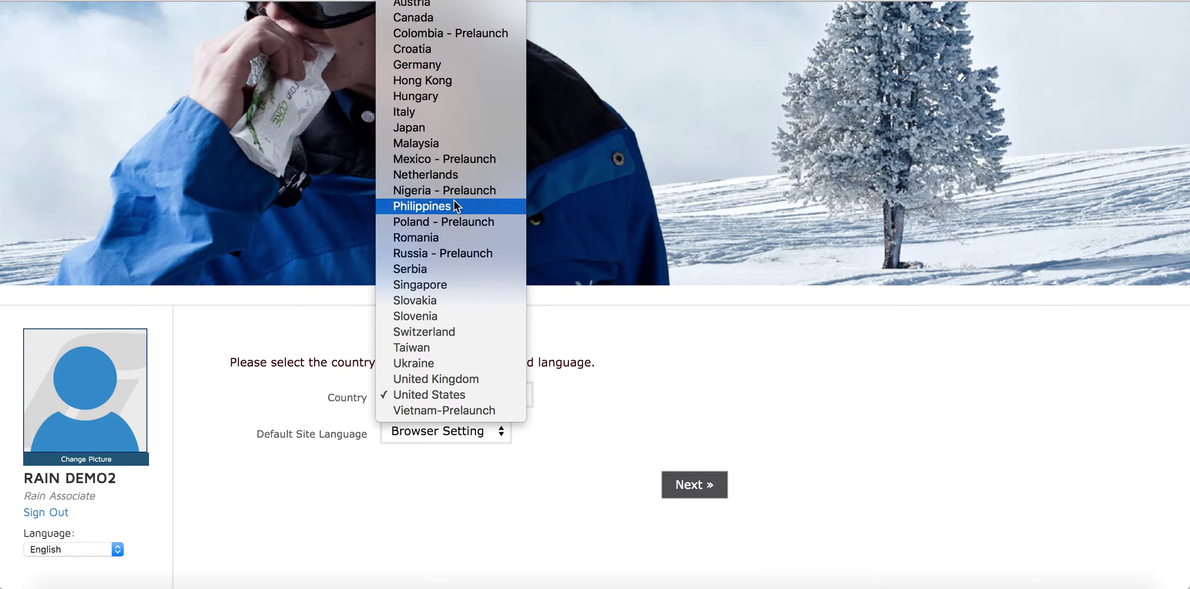
{"action": "left_click", "coordinate": [590, 364]}
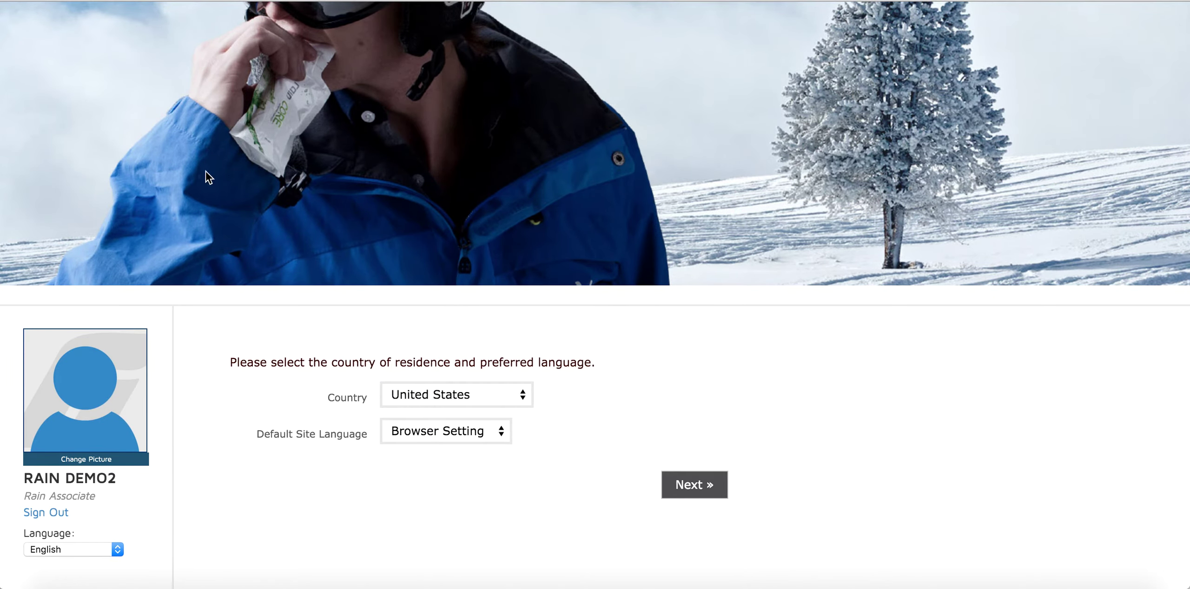
{"action": "scroll", "coordinate": [206, 171], "scroll_direction": "up", "scroll_amount": 3}
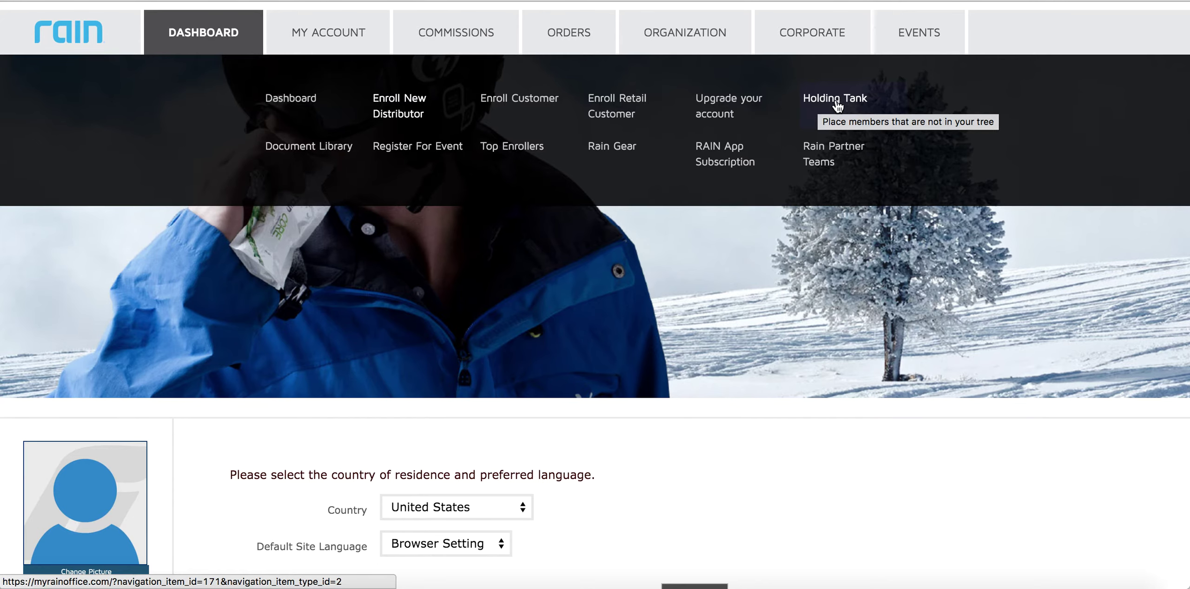
{"action": "left_click", "coordinate": [837, 106]}
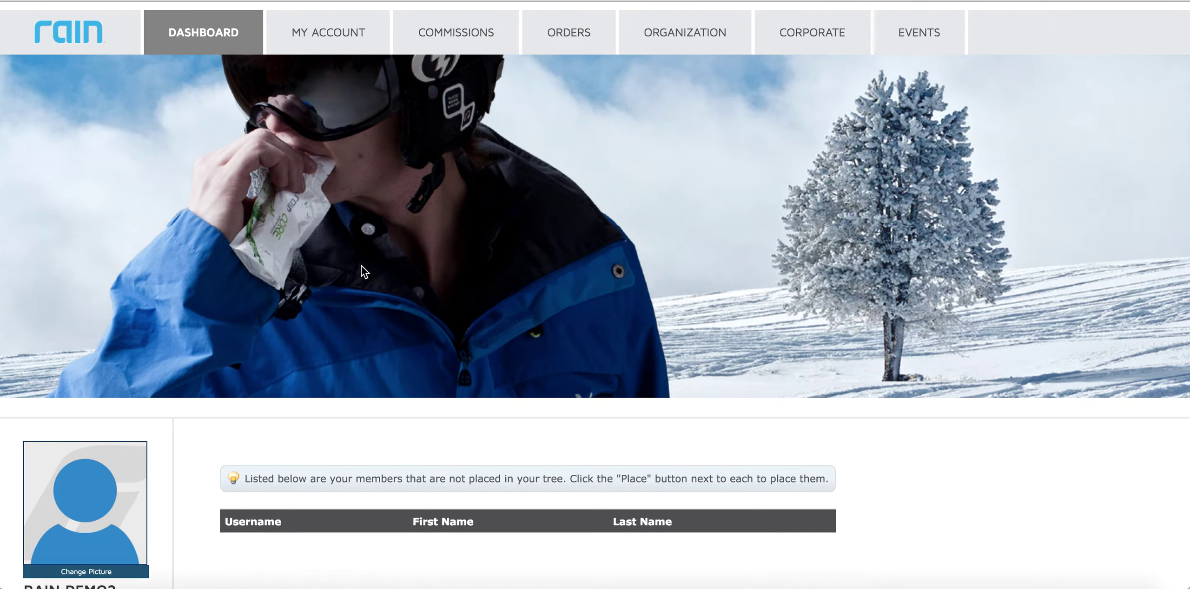
Scroll through the Holding Tank table, which shows no unplaced members.
{"action": "scroll", "coordinate": [318, 351], "scroll_direction": "down", "scroll_amount": 1}
{"action": "scroll", "coordinate": [318, 352], "scroll_direction": "down", "scroll_amount": 1}
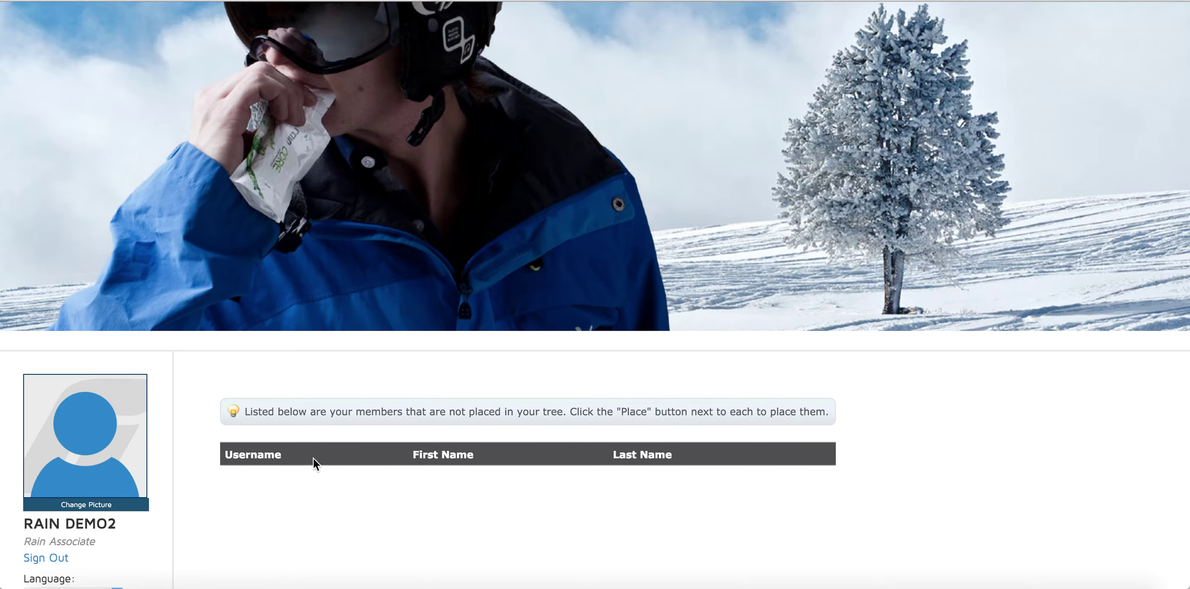
{"action": "scroll", "coordinate": [279, 459], "scroll_direction": "down", "scroll_amount": 2}
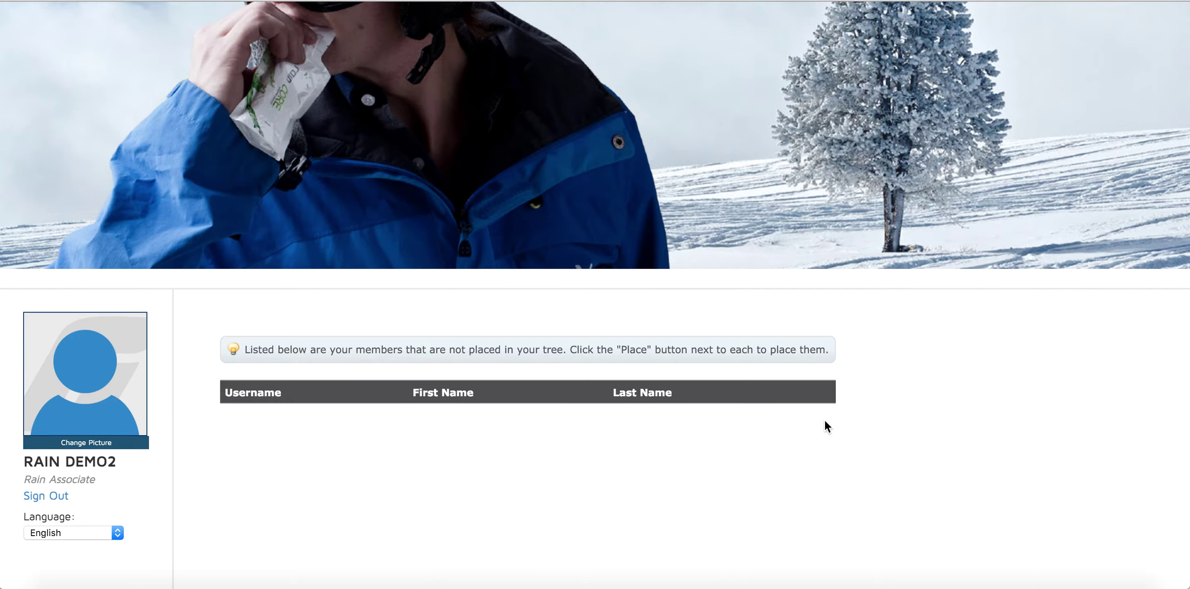
{"action": "scroll", "coordinate": [229, 302], "scroll_direction": "up", "scroll_amount": 3}
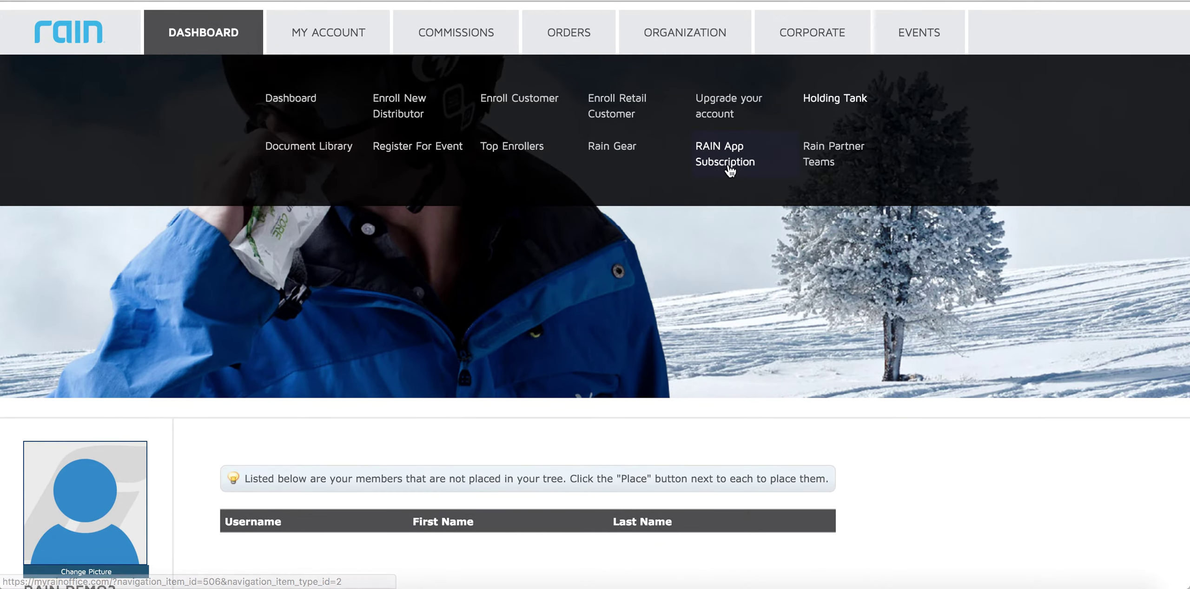
Open the Rain Partner Teams report and switch between the Full and Potential RPTs views.
{"action": "left_click", "coordinate": [840, 156]}
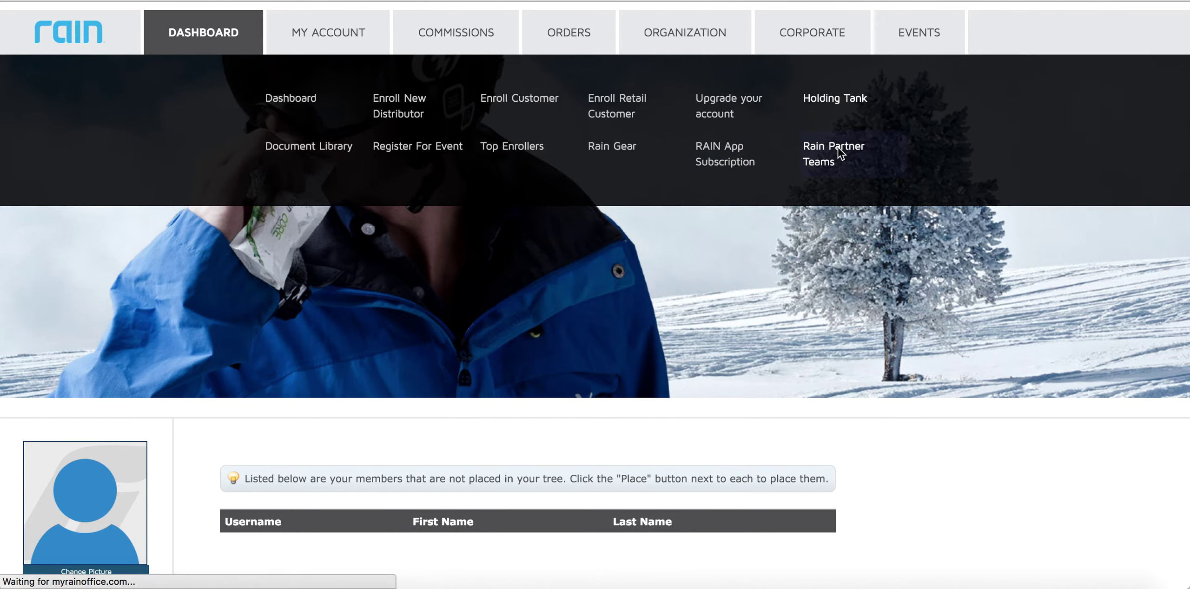
{"action": "scroll", "coordinate": [225, 258], "scroll_direction": "down", "scroll_amount": 3}
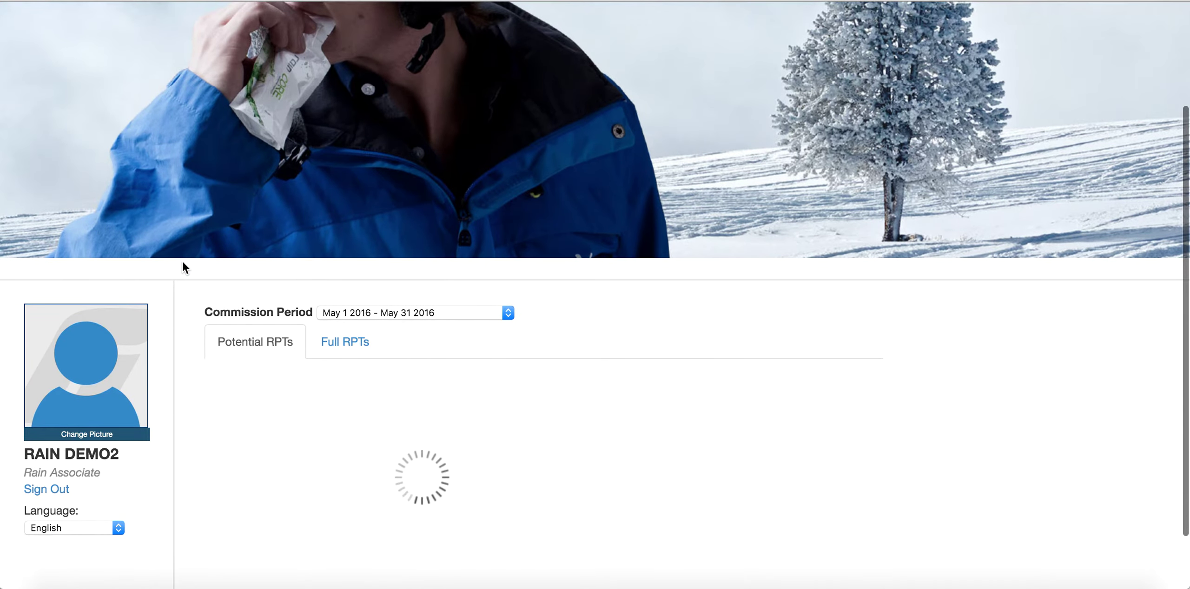
{"action": "scroll", "coordinate": [182, 269], "scroll_direction": "down", "scroll_amount": 3}
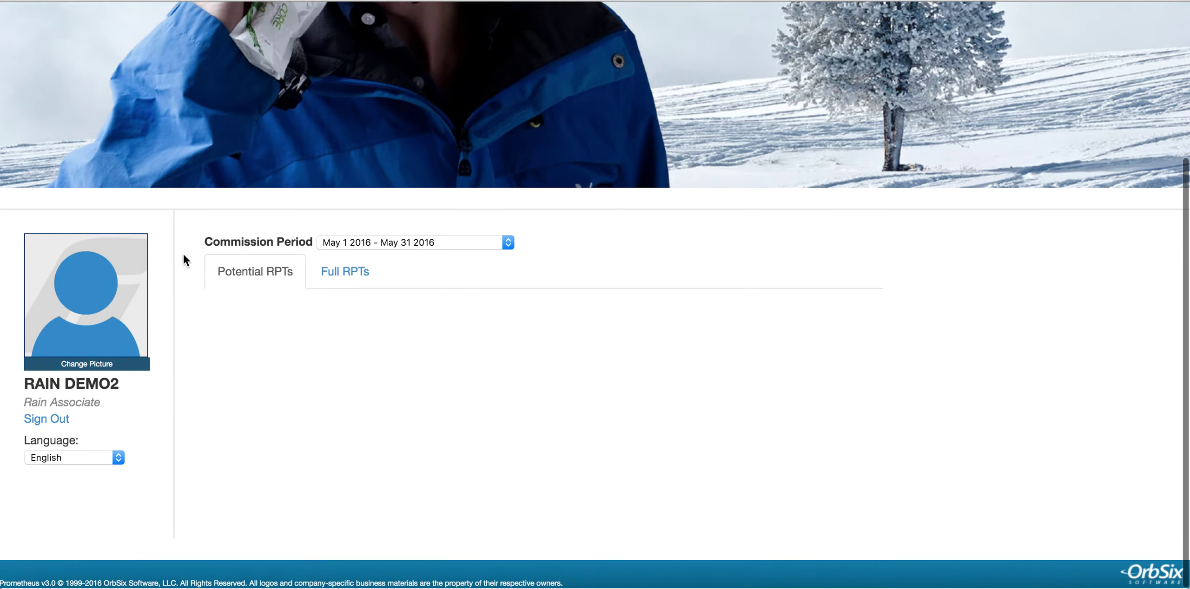
{"action": "left_click", "coordinate": [338, 272]}
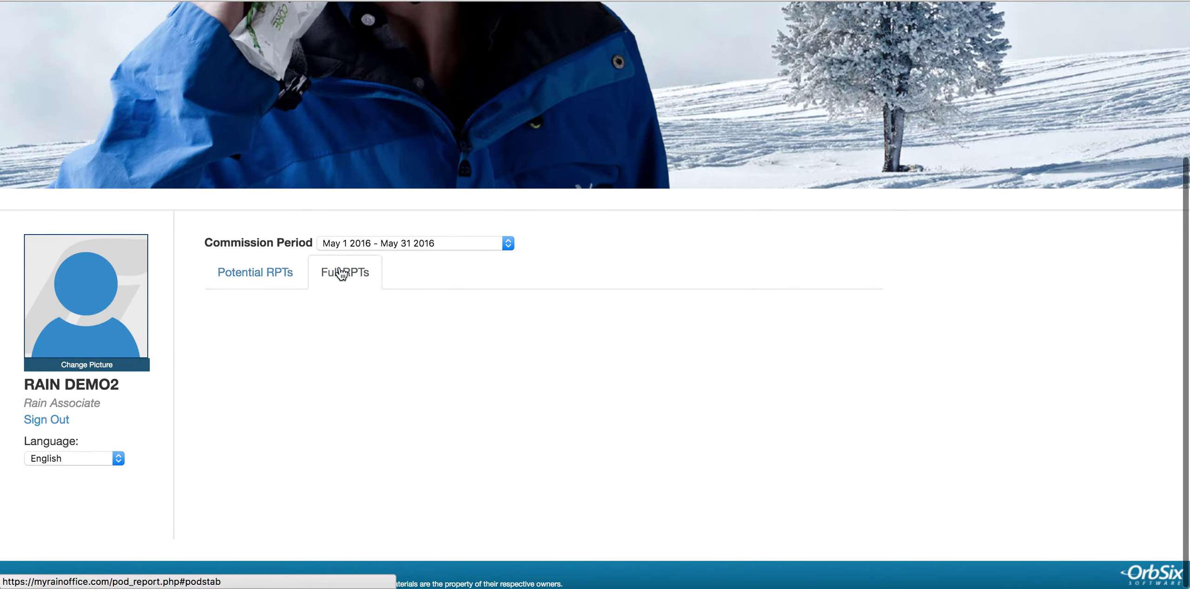
{"action": "left_click", "coordinate": [255, 273]}
Select the April 2016 commission period and show its Full RPTs, which are empty.
{"action": "left_click", "coordinate": [361, 244]}
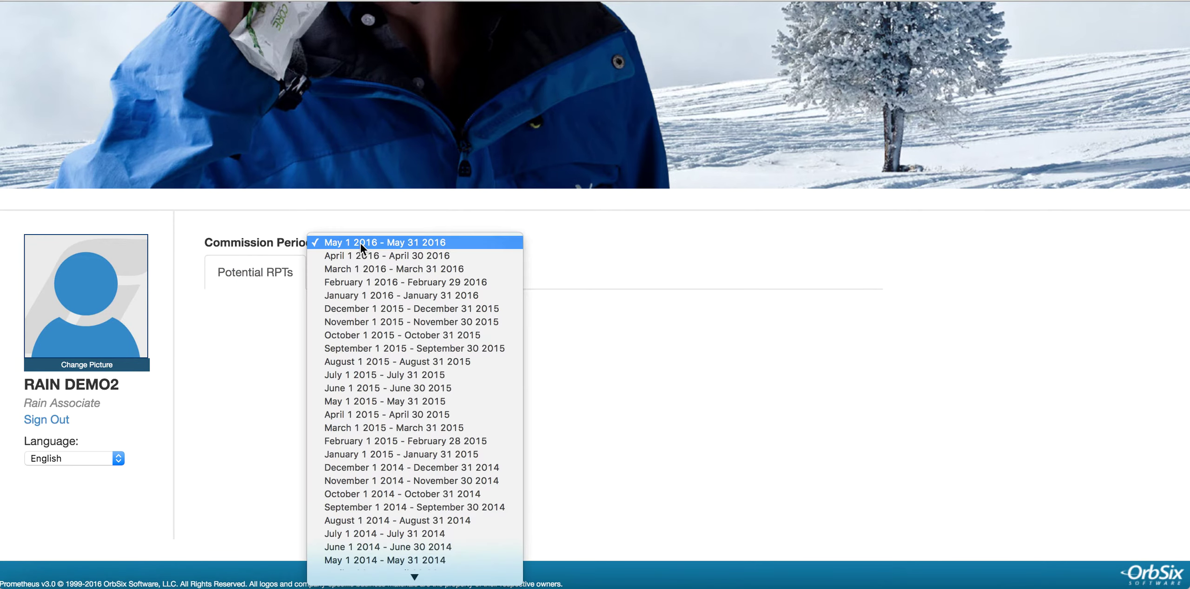
{"action": "left_click", "coordinate": [363, 256]}
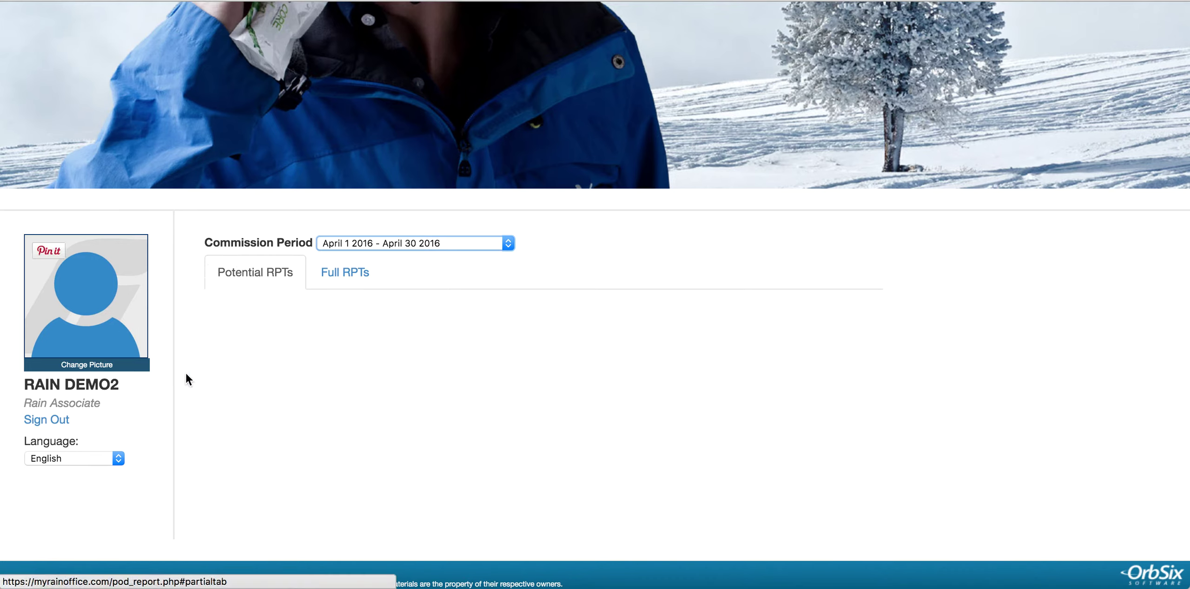
{"action": "left_click", "coordinate": [360, 277]}
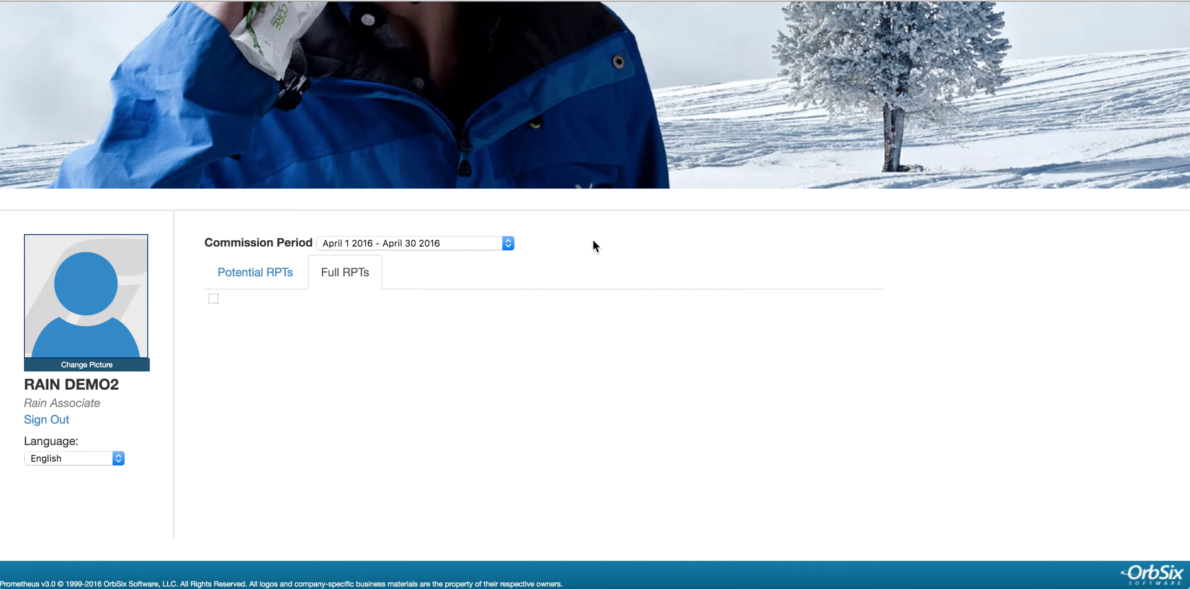
{"action": "scroll", "coordinate": [191, 186], "scroll_direction": "up", "scroll_amount": 5}
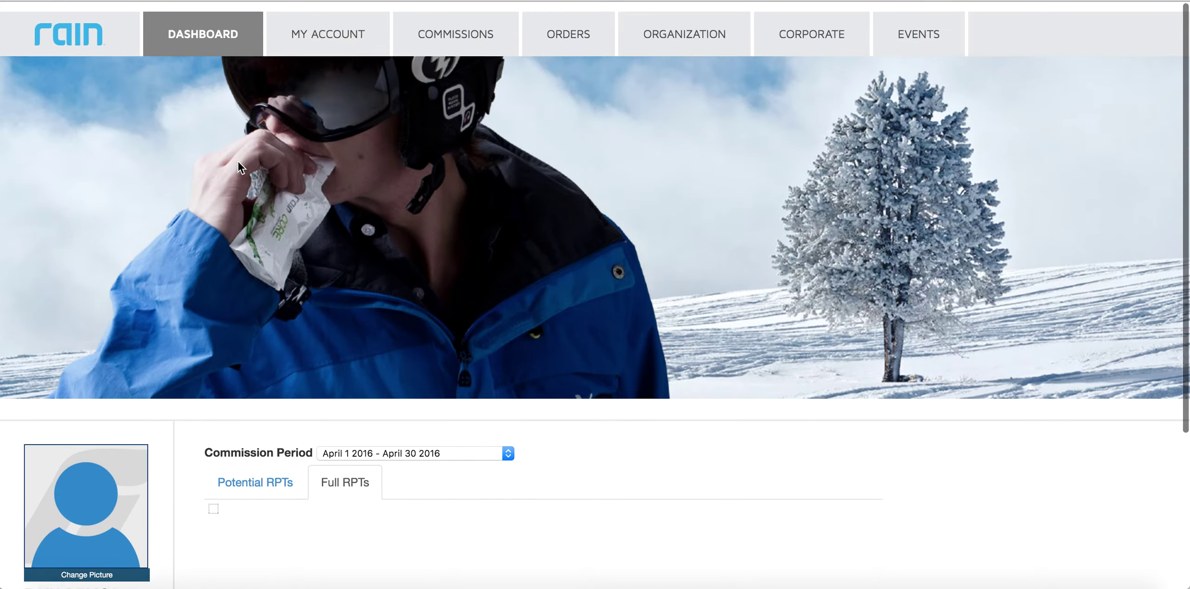
{"action": "mouse_move", "coordinate": [234, 45]}
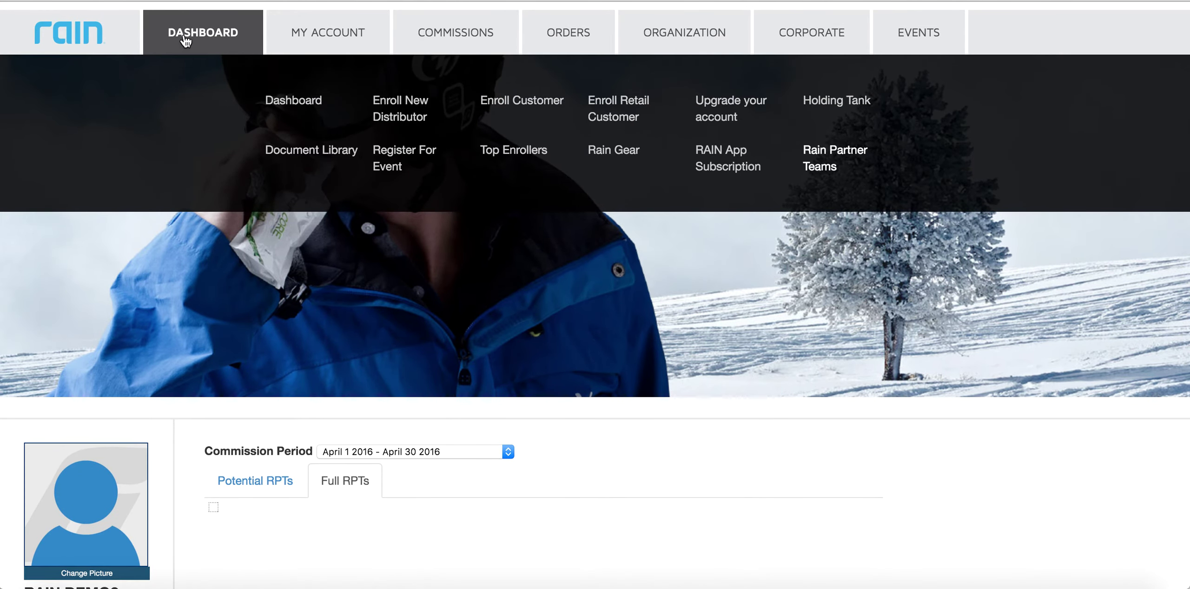
Open the My Account profile and review its general, placement, address and billing sections.
{"action": "mouse_move", "coordinate": [301, 32]}
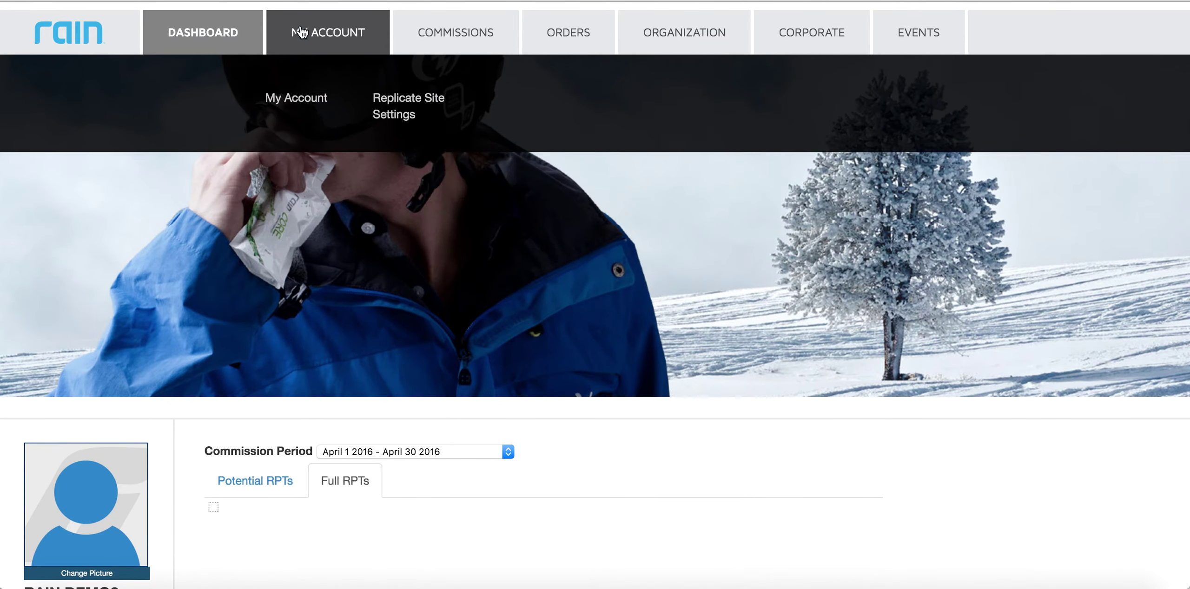
{"action": "left_click", "coordinate": [318, 105]}
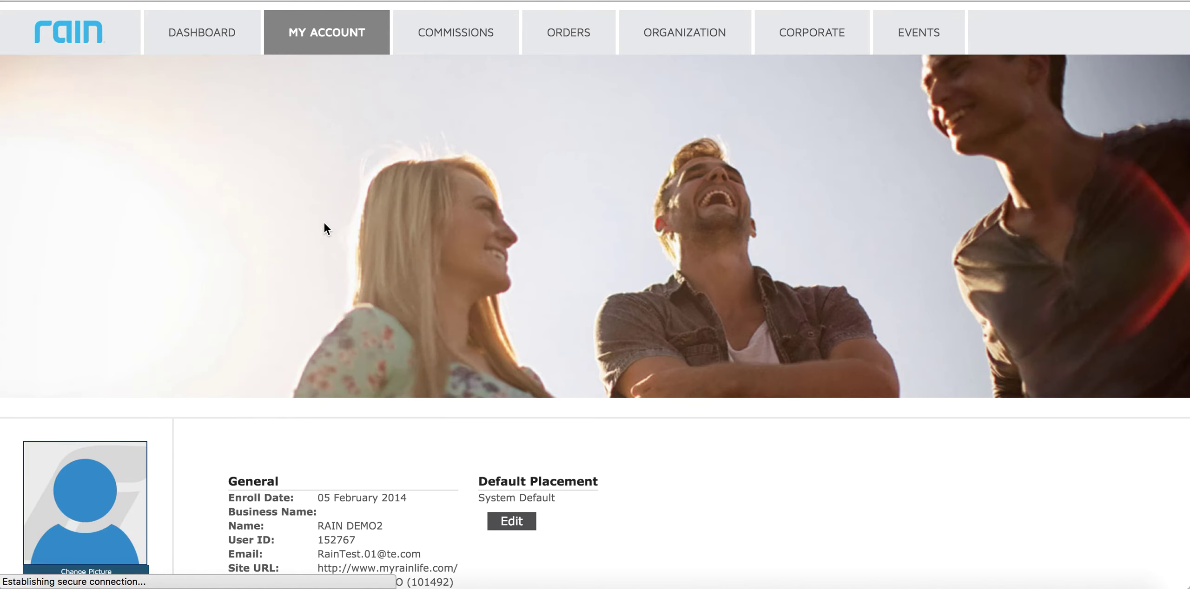
{"action": "scroll", "coordinate": [323, 225], "scroll_direction": "down", "scroll_amount": 6}
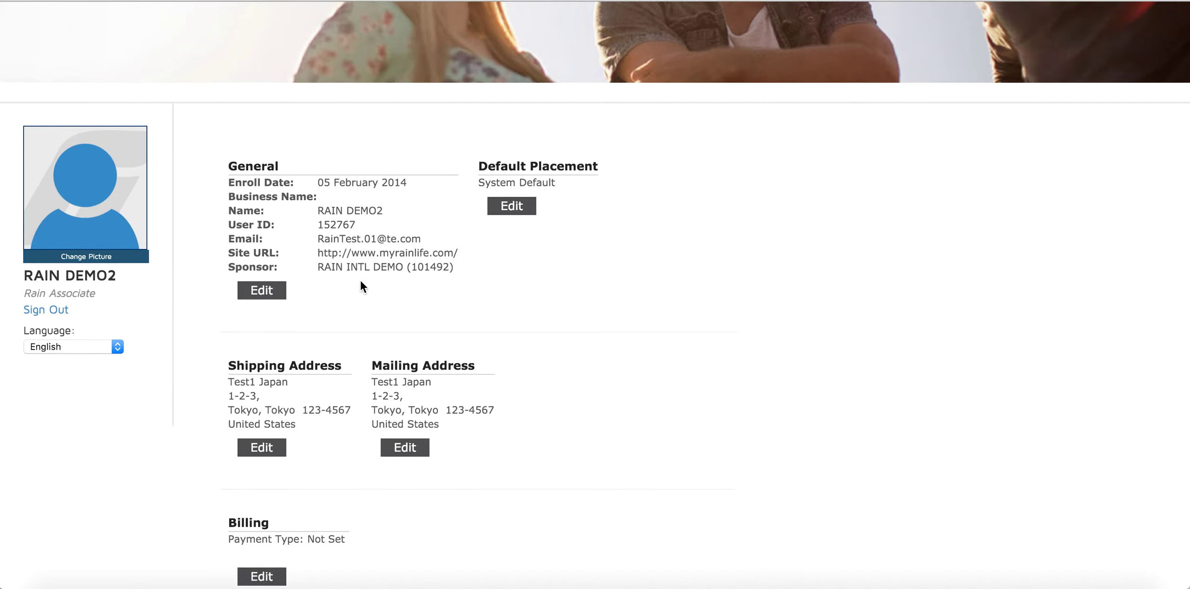
{"action": "scroll", "coordinate": [360, 279], "scroll_direction": "down", "scroll_amount": 3}
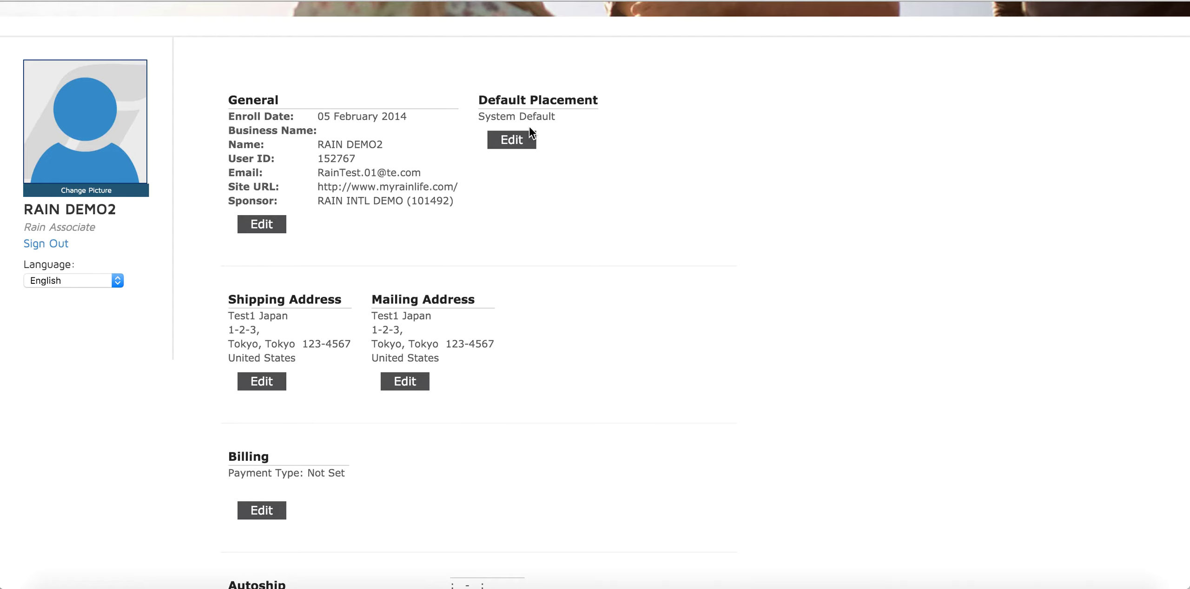
{"action": "left_click", "coordinate": [524, 143]}
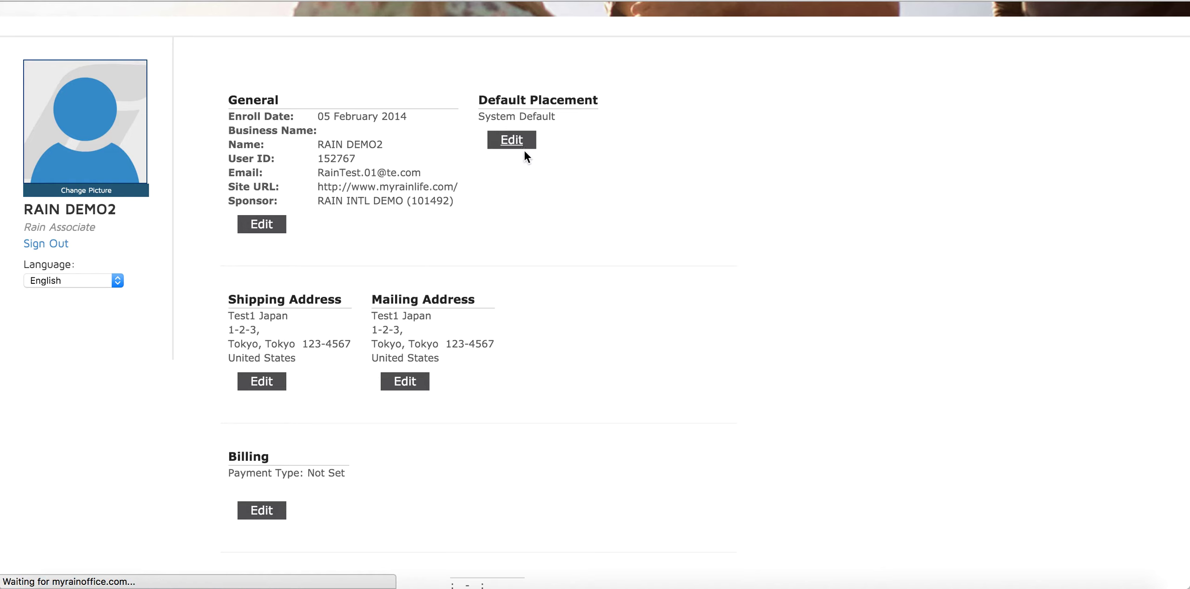
Try Holding Tank as the default placement option.
{"action": "scroll", "coordinate": [792, 265], "scroll_direction": "down", "scroll_amount": 2}
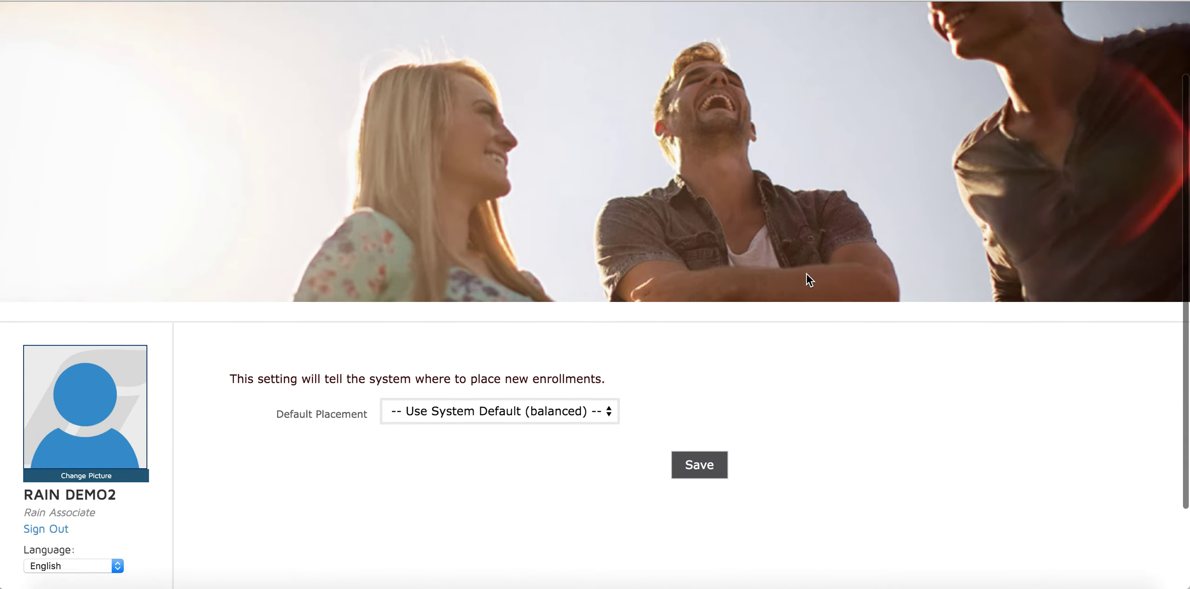
{"action": "scroll", "coordinate": [816, 330], "scroll_direction": "down", "scroll_amount": 1}
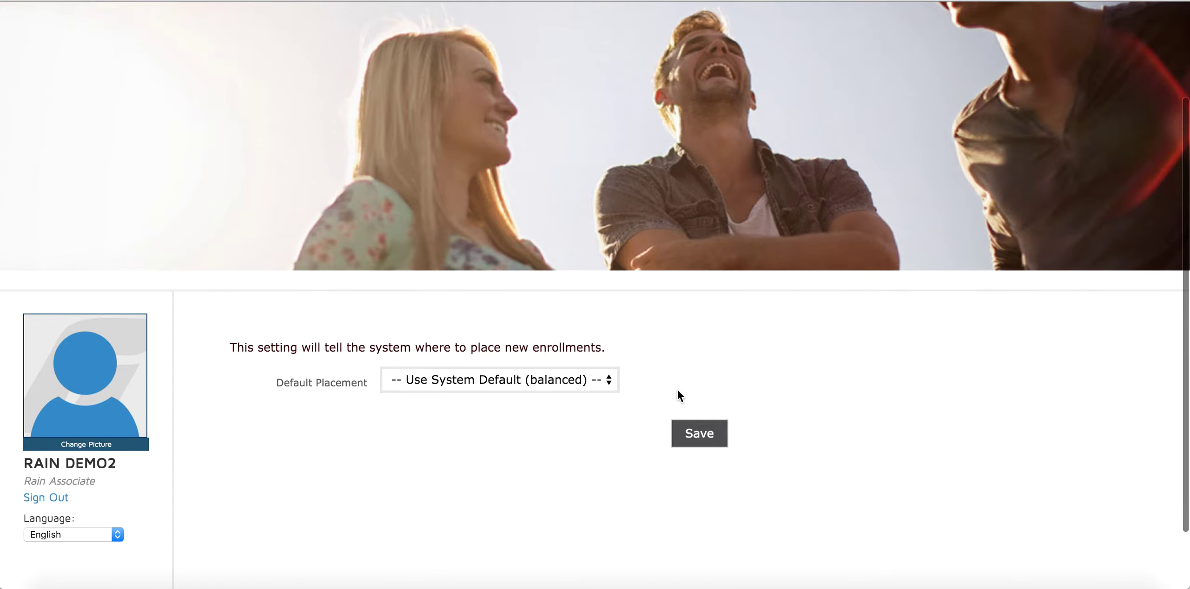
{"action": "left_click", "coordinate": [562, 382]}
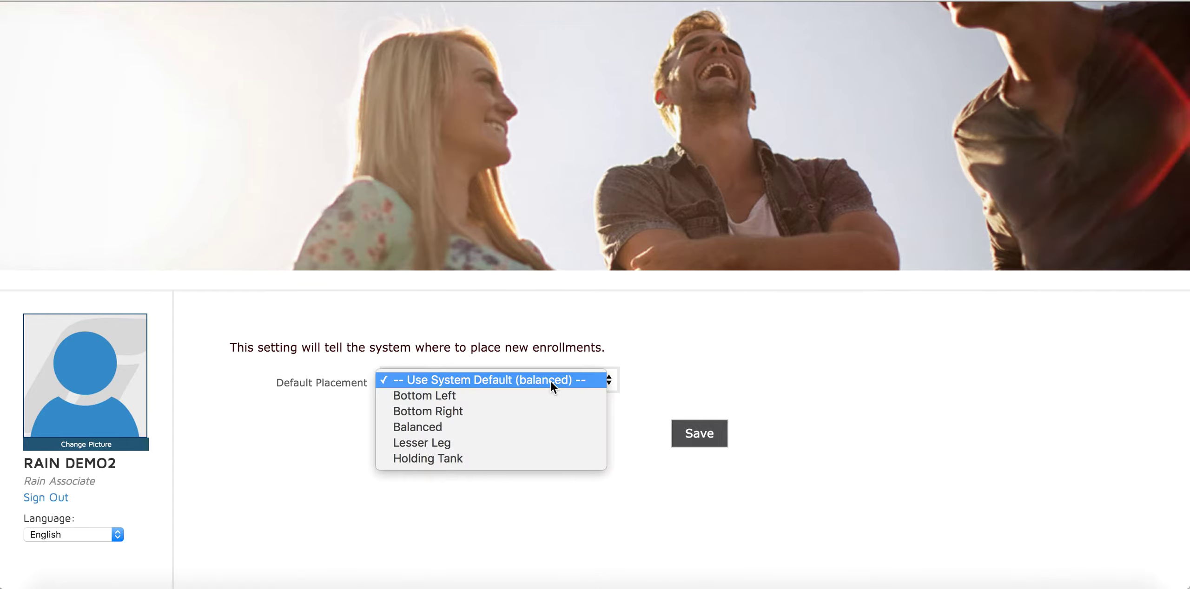
{"action": "left_click", "coordinate": [454, 458]}
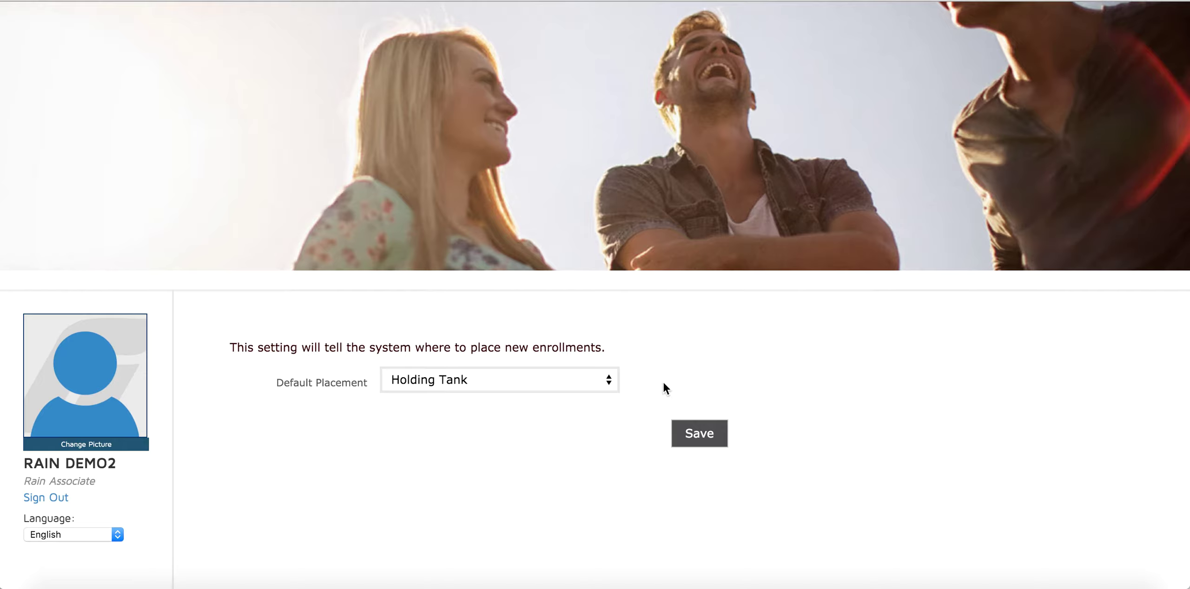
{"action": "scroll", "coordinate": [260, 139], "scroll_direction": "up", "scroll_amount": 3}
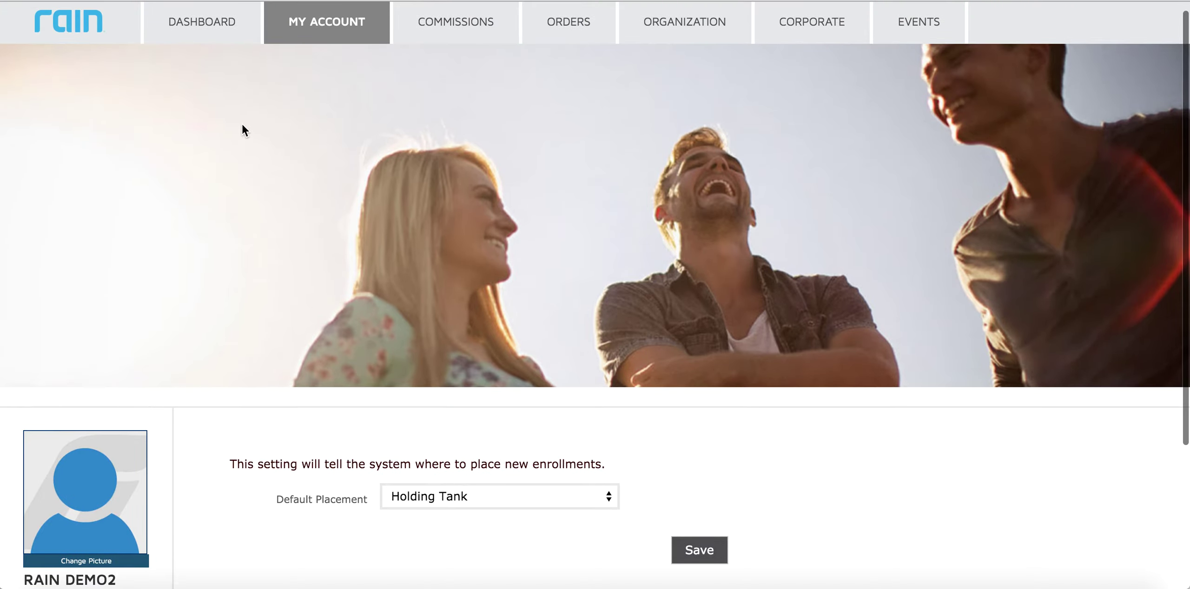
{"action": "mouse_move", "coordinate": [190, 33]}
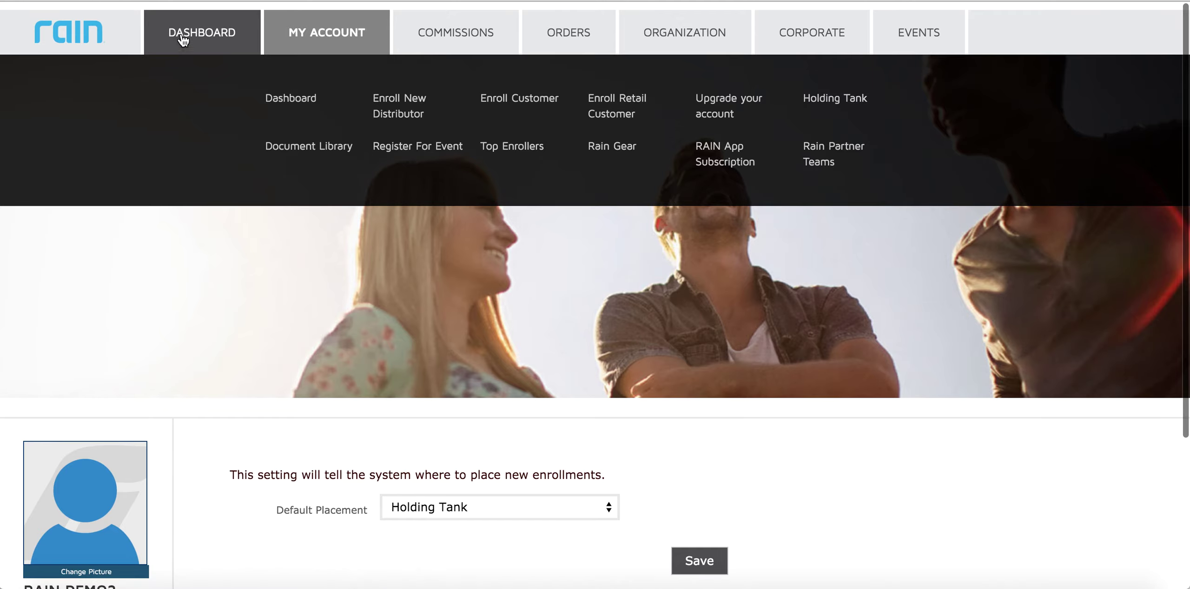
{"action": "scroll", "coordinate": [432, 455], "scroll_direction": "down", "scroll_amount": 3}
Try Bottom Left and Bottom Right, then settle the default placement on Lesser Leg.
{"action": "left_click", "coordinate": [435, 392]}
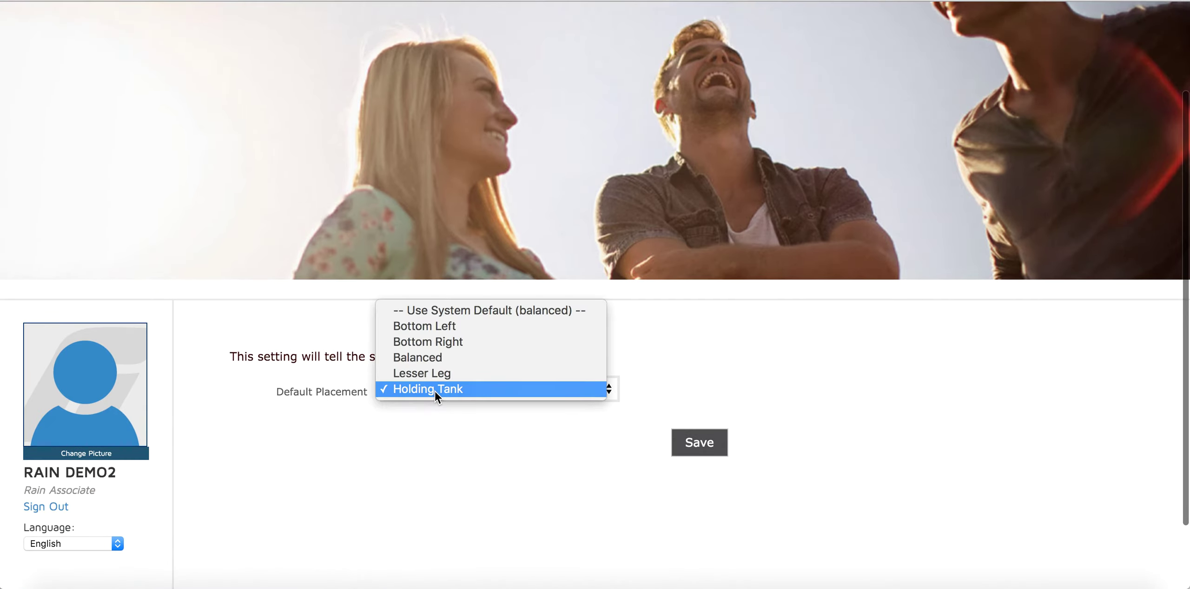
{"action": "left_click", "coordinate": [454, 329]}
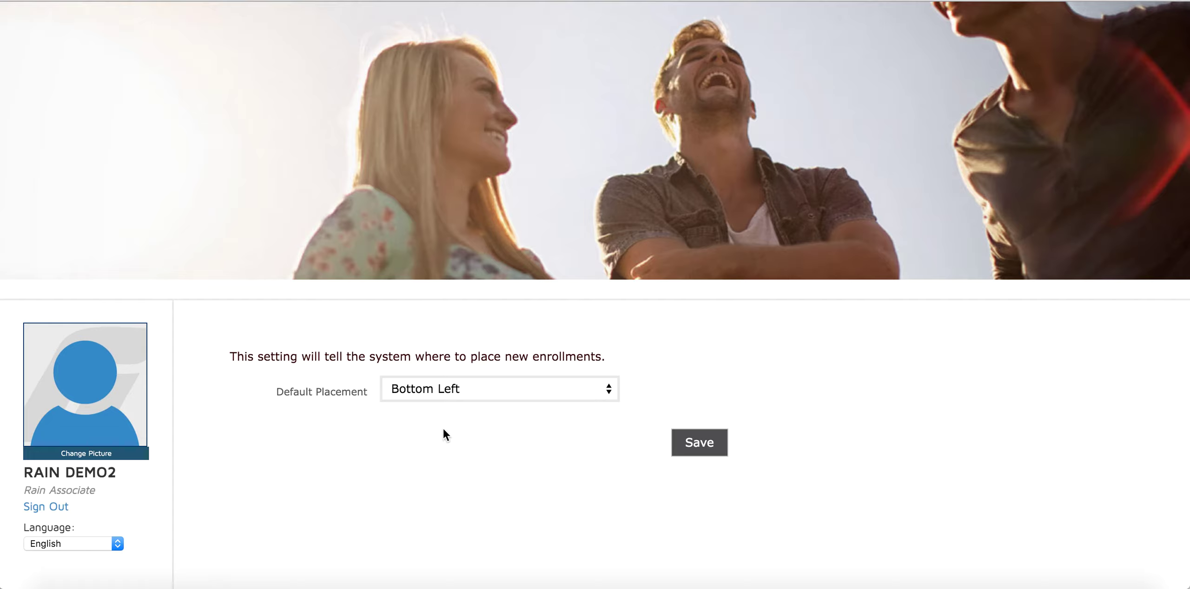
{"action": "left_click", "coordinate": [450, 392]}
{"action": "left_click", "coordinate": [457, 407]}
{"action": "left_click", "coordinate": [492, 392]}
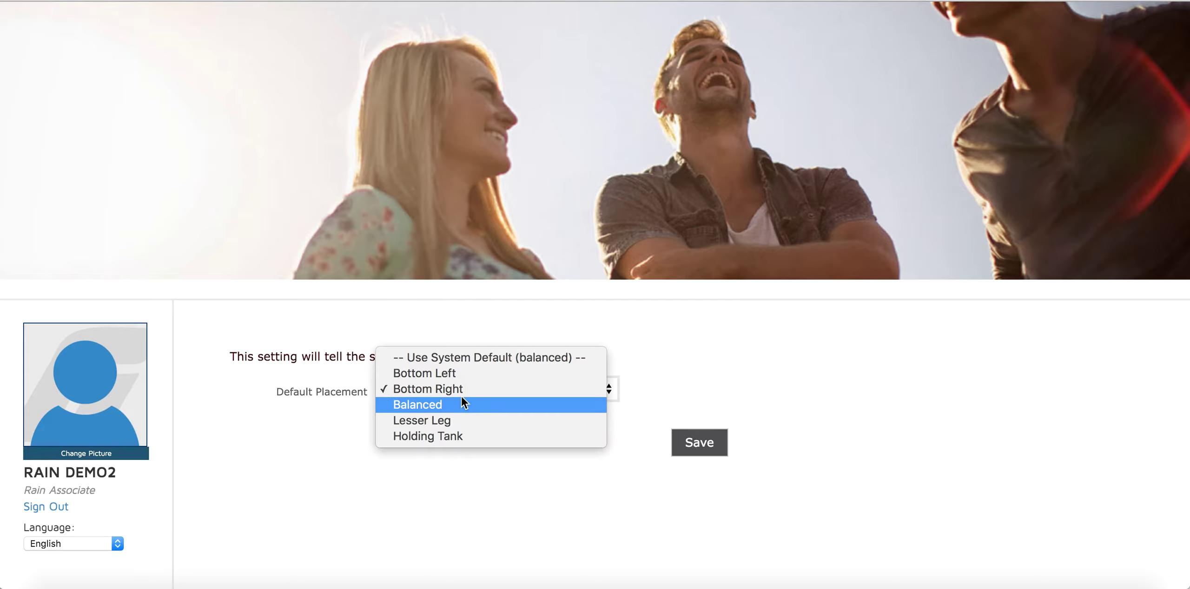
{"action": "left_click", "coordinate": [458, 418]}
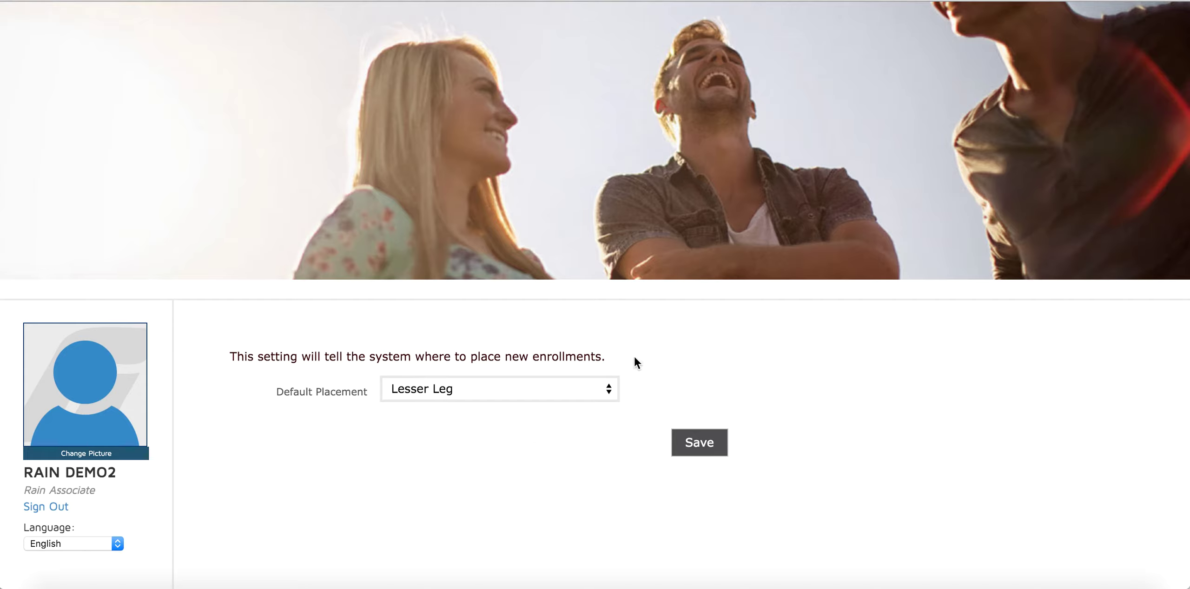
{"action": "scroll", "coordinate": [646, 388], "scroll_direction": "up", "scroll_amount": 3}
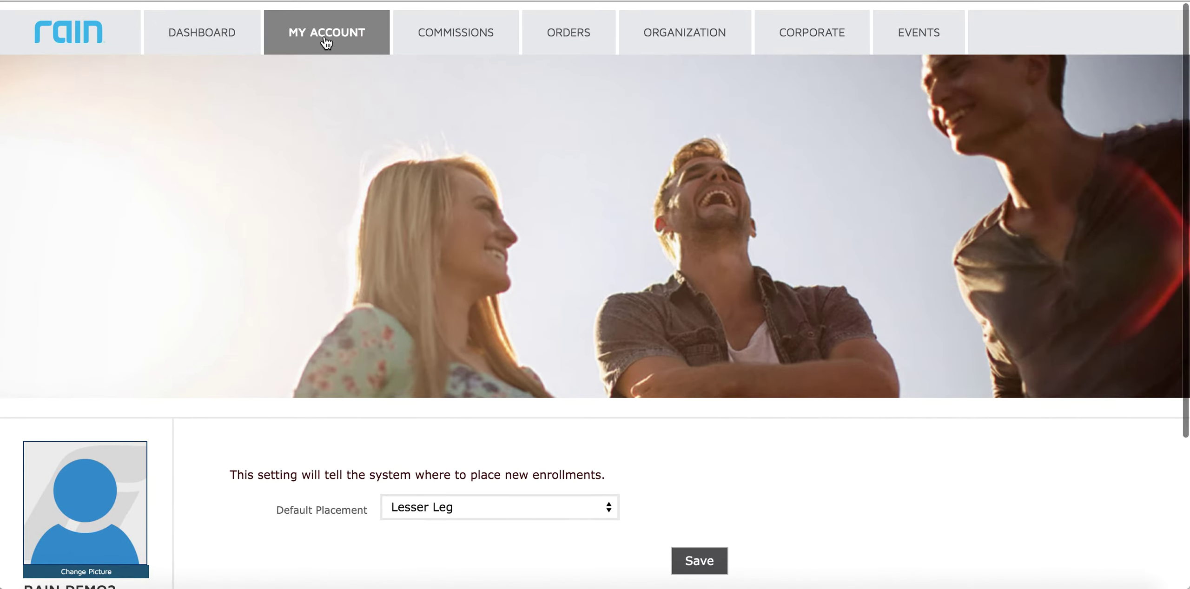
Return to My Account and start editing the Commission Payout settings.
{"action": "mouse_move", "coordinate": [327, 43]}
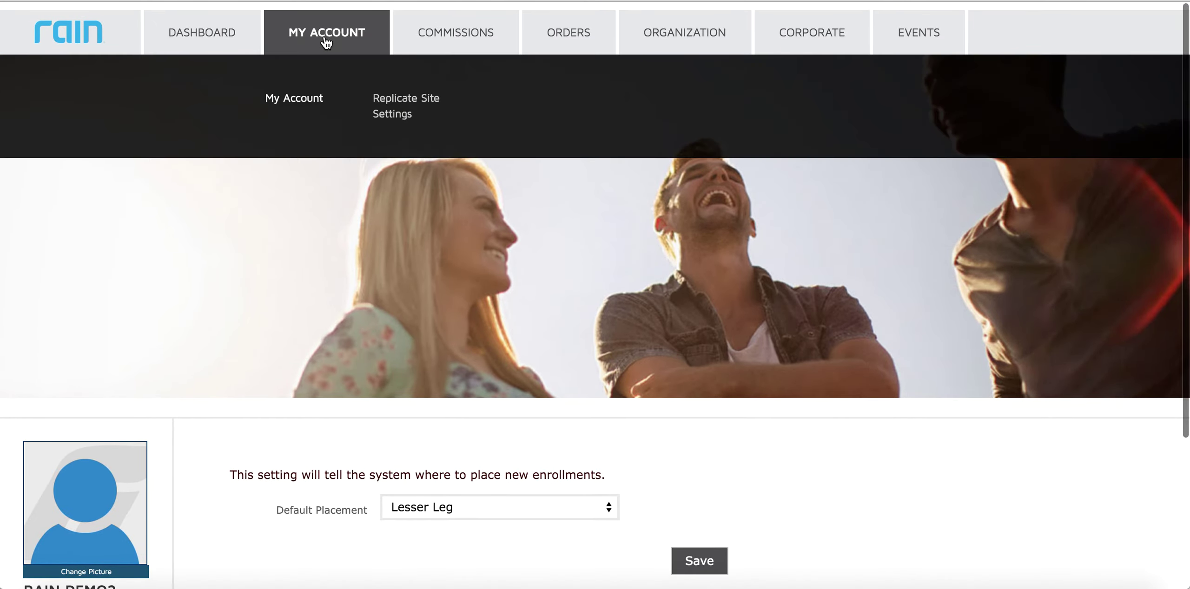
{"action": "left_click", "coordinate": [303, 103]}
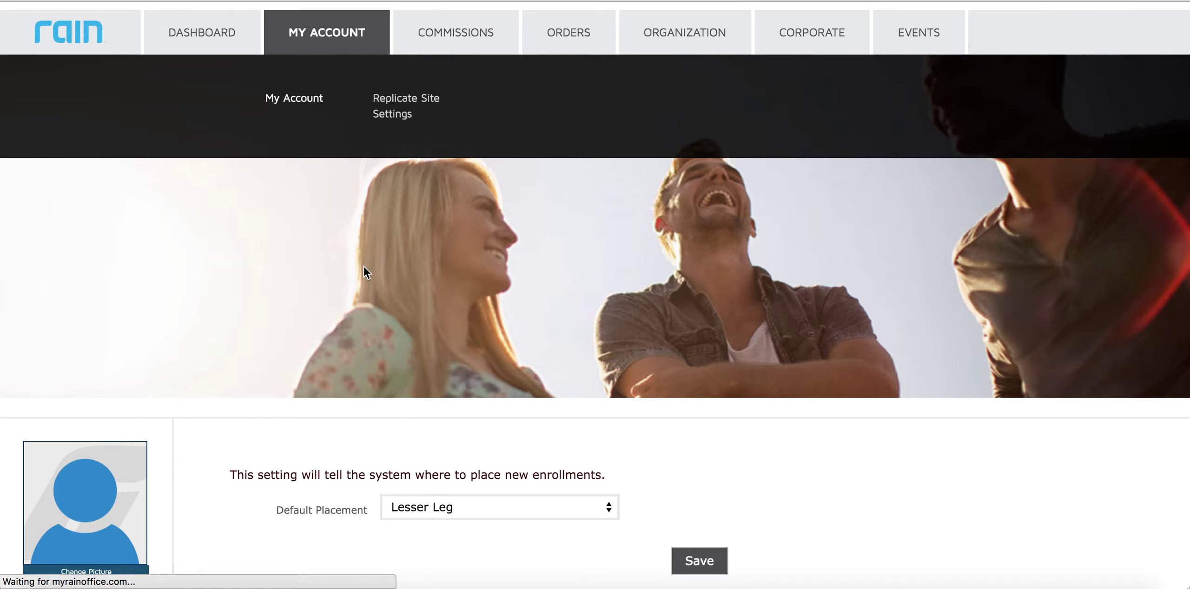
{"action": "scroll", "coordinate": [364, 273], "scroll_direction": "down", "scroll_amount": 2}
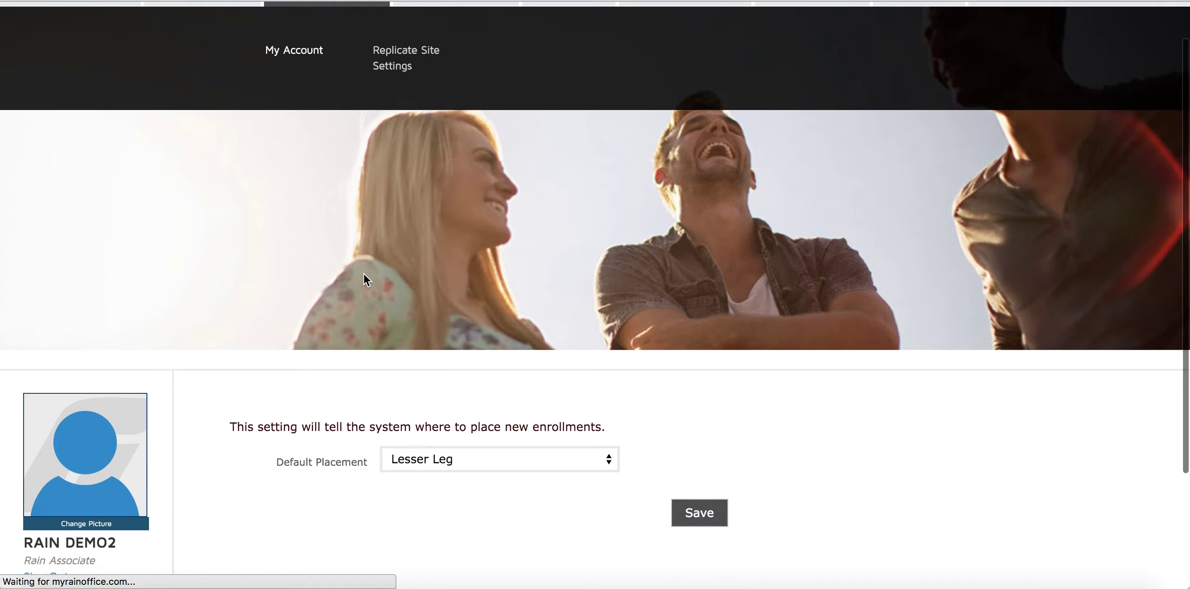
{"action": "scroll", "coordinate": [339, 274], "scroll_direction": "down", "scroll_amount": 2}
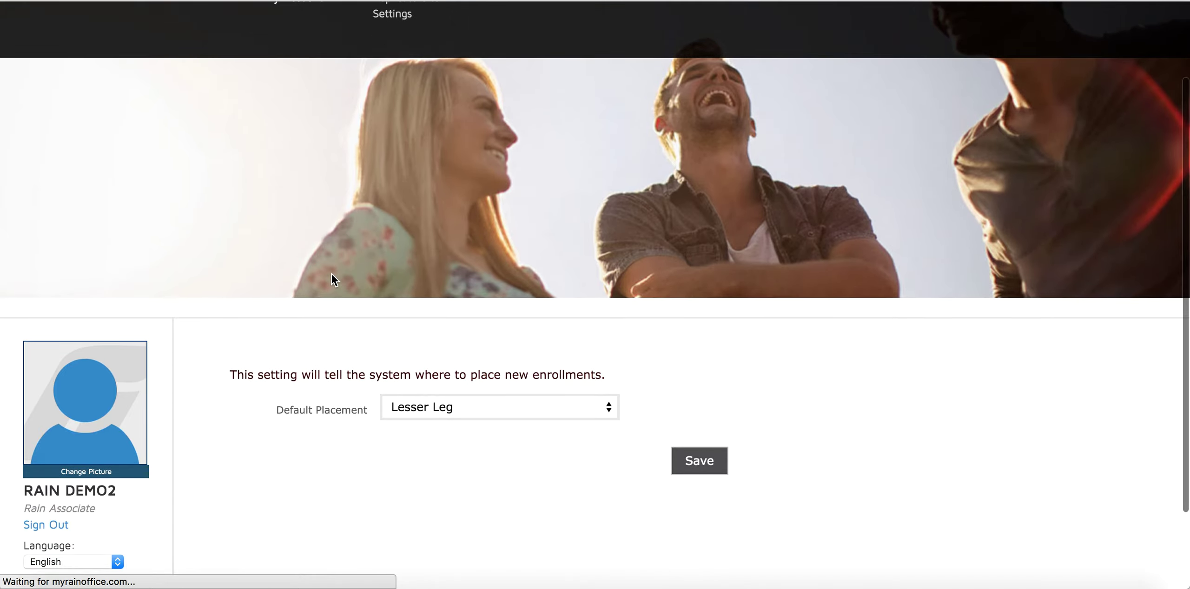
{"action": "scroll", "coordinate": [331, 275], "scroll_direction": "down", "scroll_amount": 20}
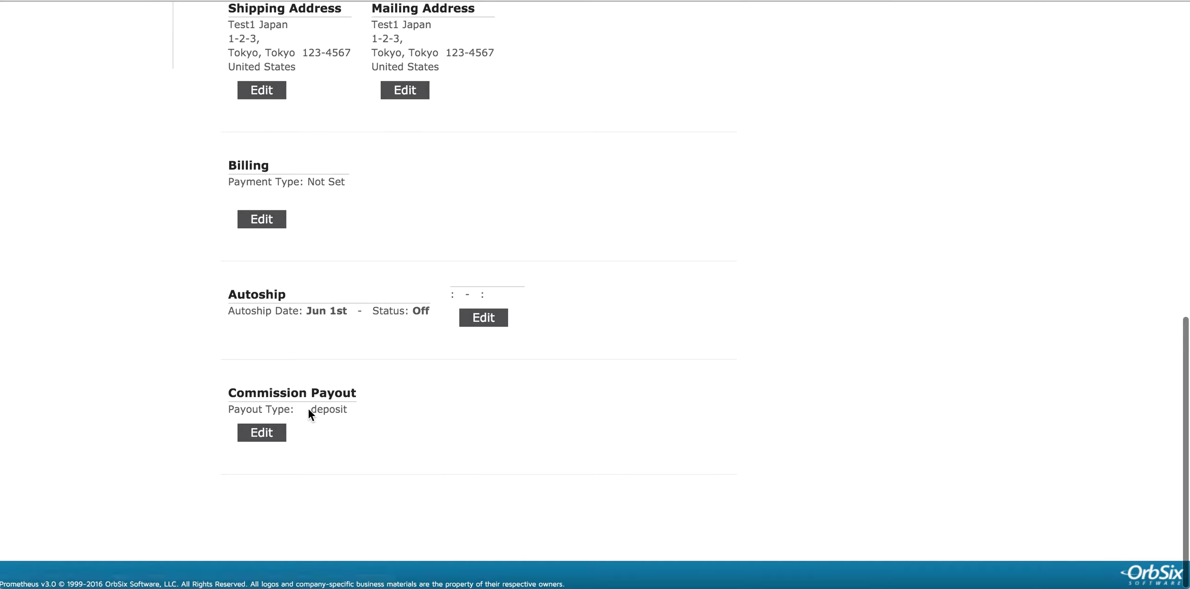
{"action": "left_click", "coordinate": [263, 437]}
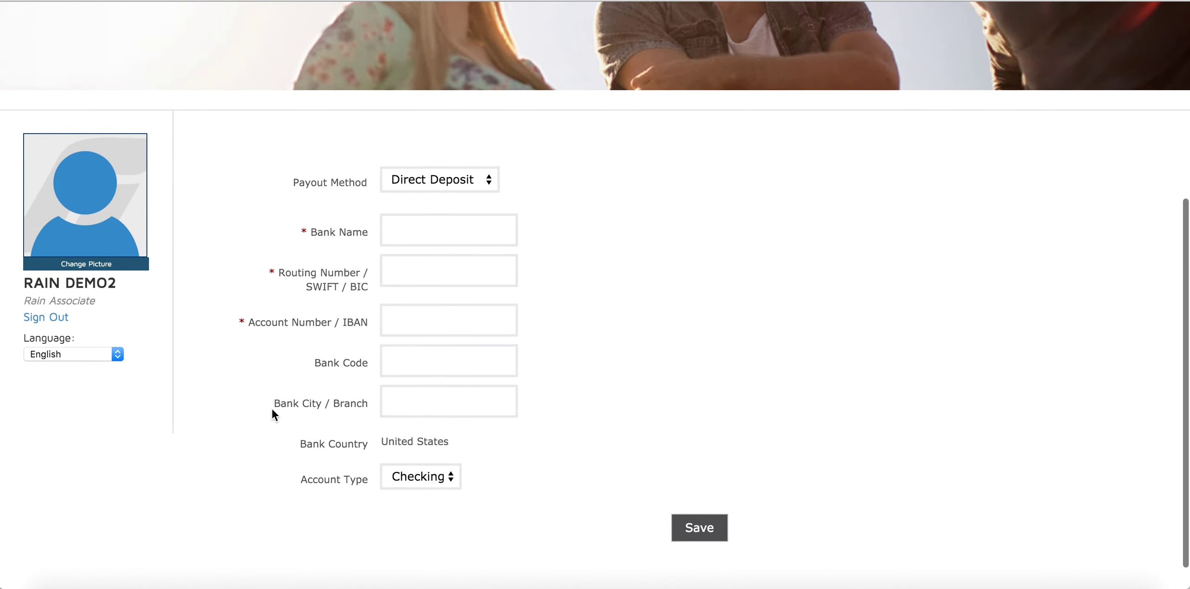
Keep Direct Deposit as payout method, review the empty bank fields, and keep Checking account type.
{"action": "left_click", "coordinate": [492, 182]}
{"action": "left_click", "coordinate": [619, 191]}
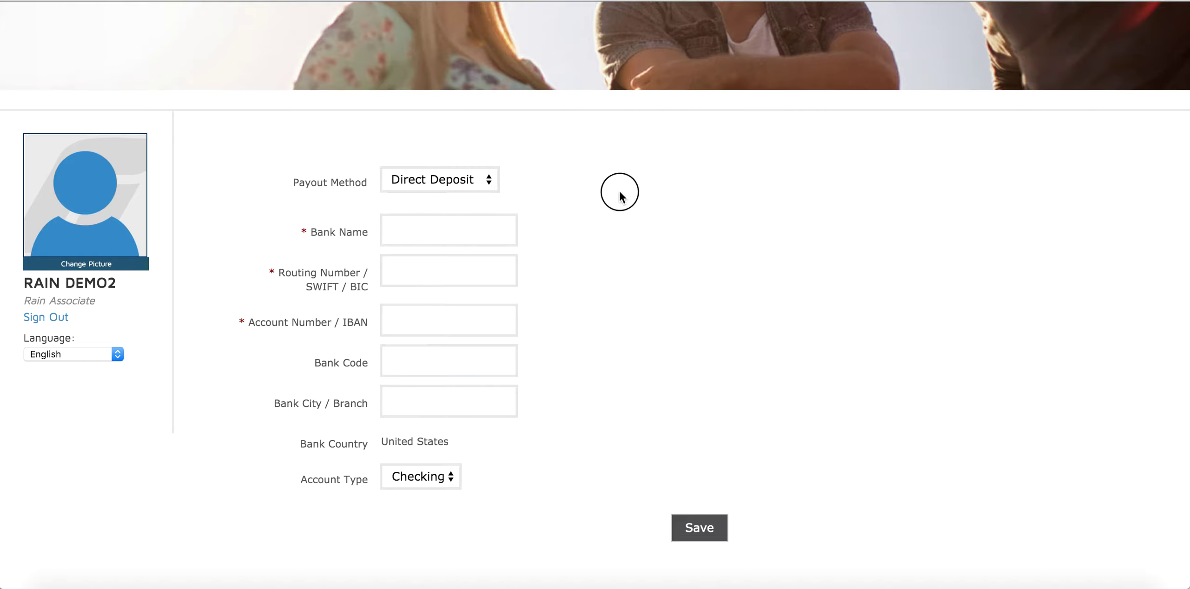
{"action": "left_click", "coordinate": [431, 231]}
{"action": "left_click", "coordinate": [402, 267]}
{"action": "left_click", "coordinate": [421, 322]}
{"action": "left_click", "coordinate": [400, 403]}
{"action": "left_click", "coordinate": [421, 476]}
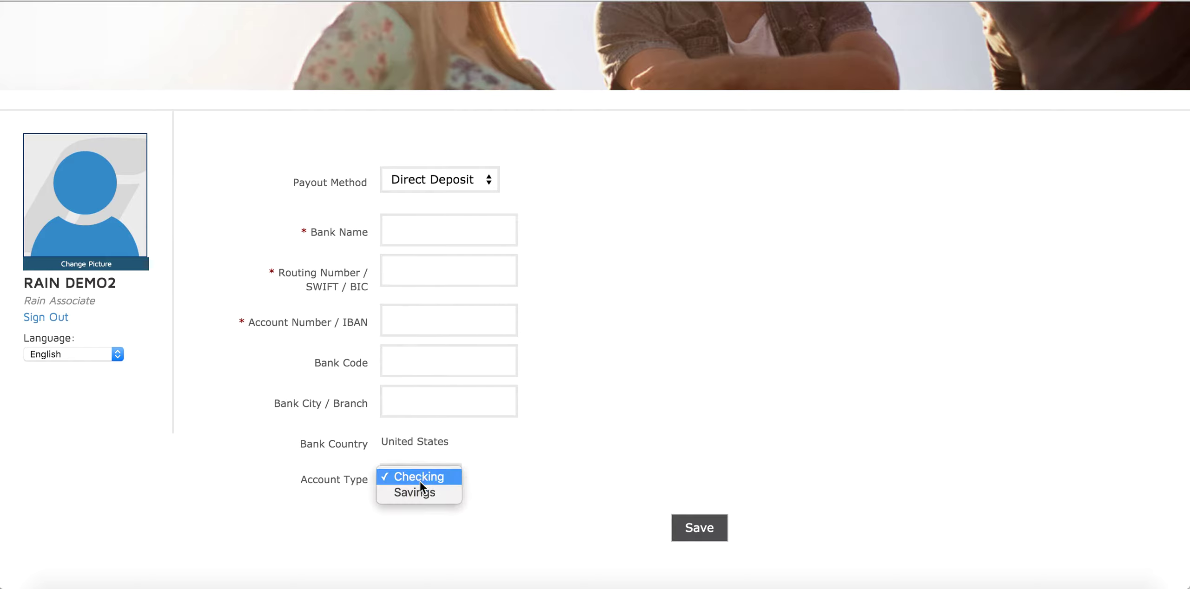
{"action": "left_click", "coordinate": [518, 459]}
{"action": "scroll", "coordinate": [556, 318], "scroll_direction": "up", "scroll_amount": 7}
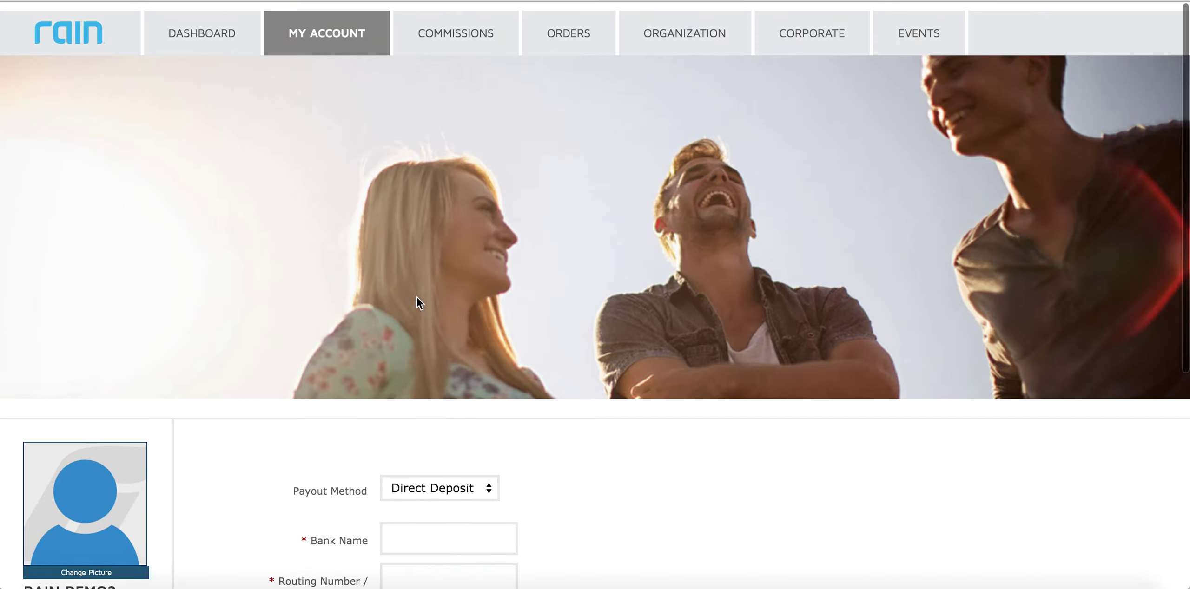
{"action": "scroll", "coordinate": [366, 319], "scroll_direction": "down", "scroll_amount": 7}
{"action": "scroll", "coordinate": [333, 320], "scroll_direction": "up", "scroll_amount": 3}
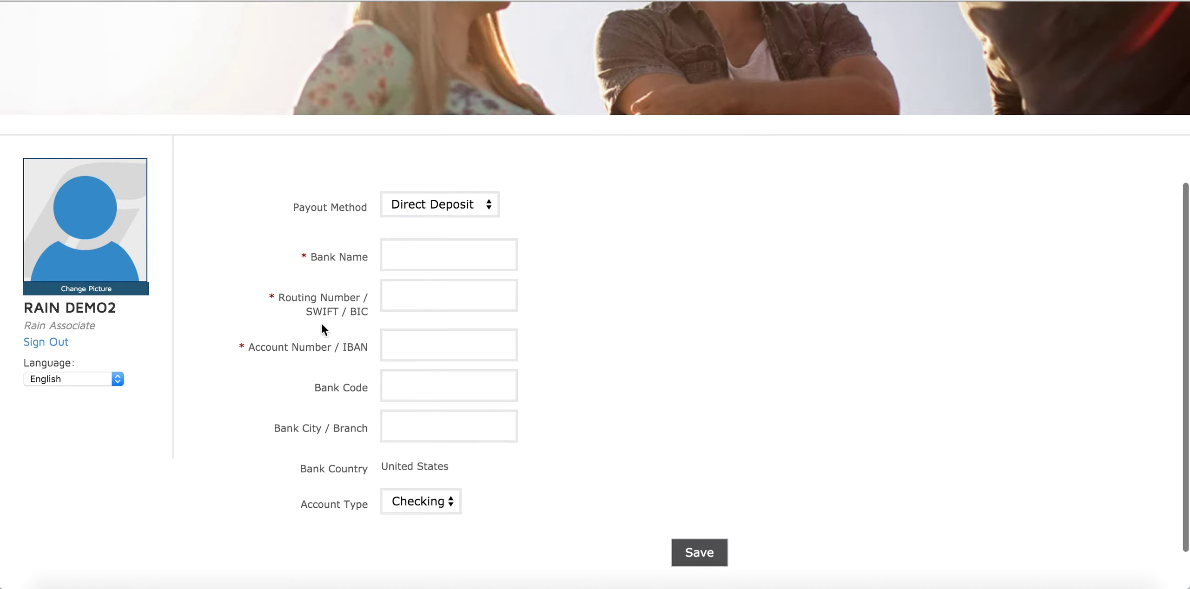
{"action": "scroll", "coordinate": [325, 321], "scroll_direction": "up", "scroll_amount": 5}
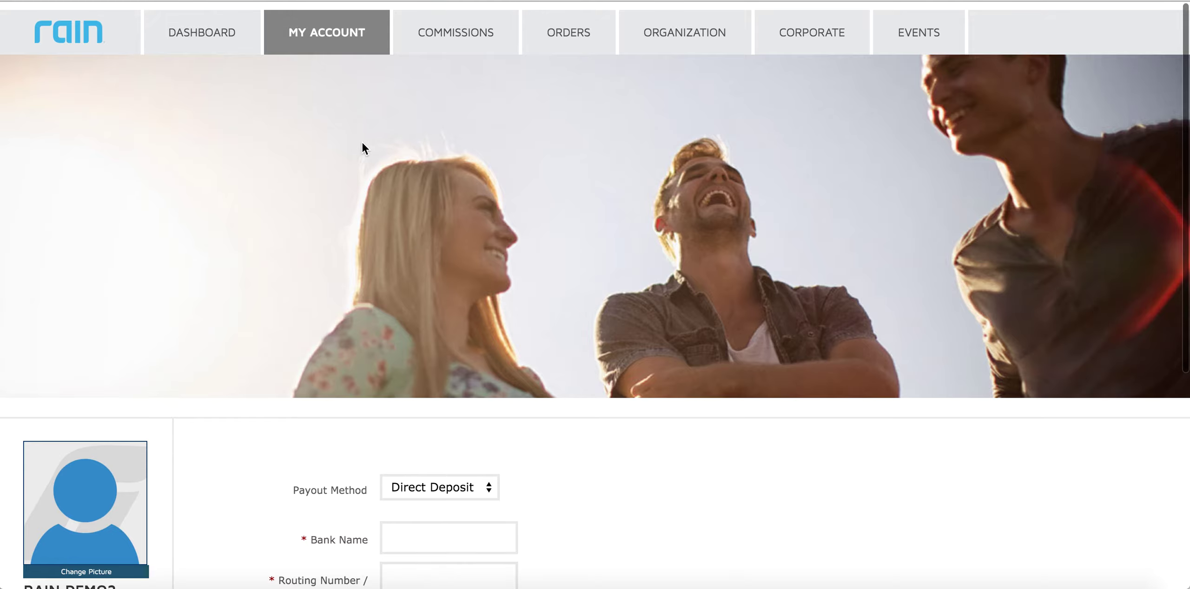
{"action": "mouse_move", "coordinate": [318, 27]}
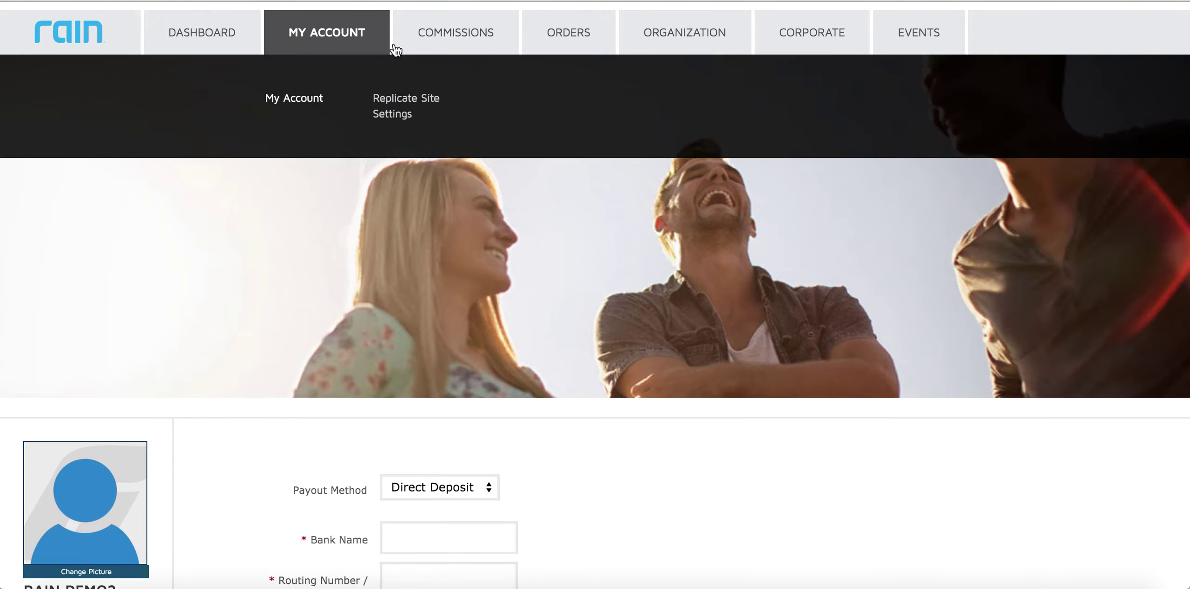
{"action": "mouse_move", "coordinate": [430, 37]}
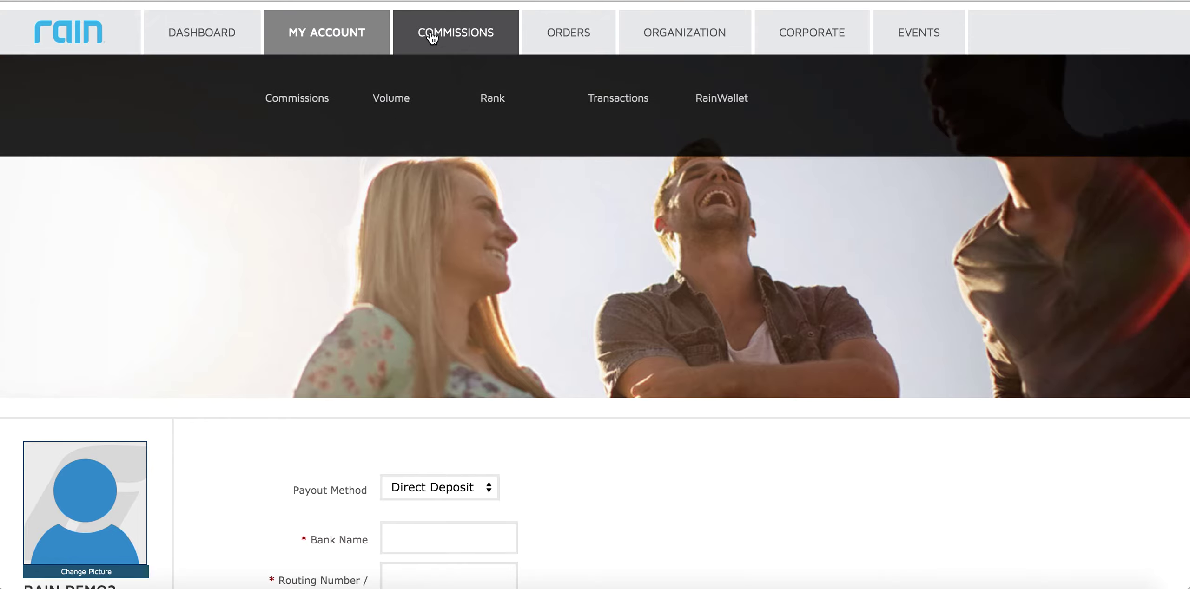
{"action": "left_click", "coordinate": [310, 97]}
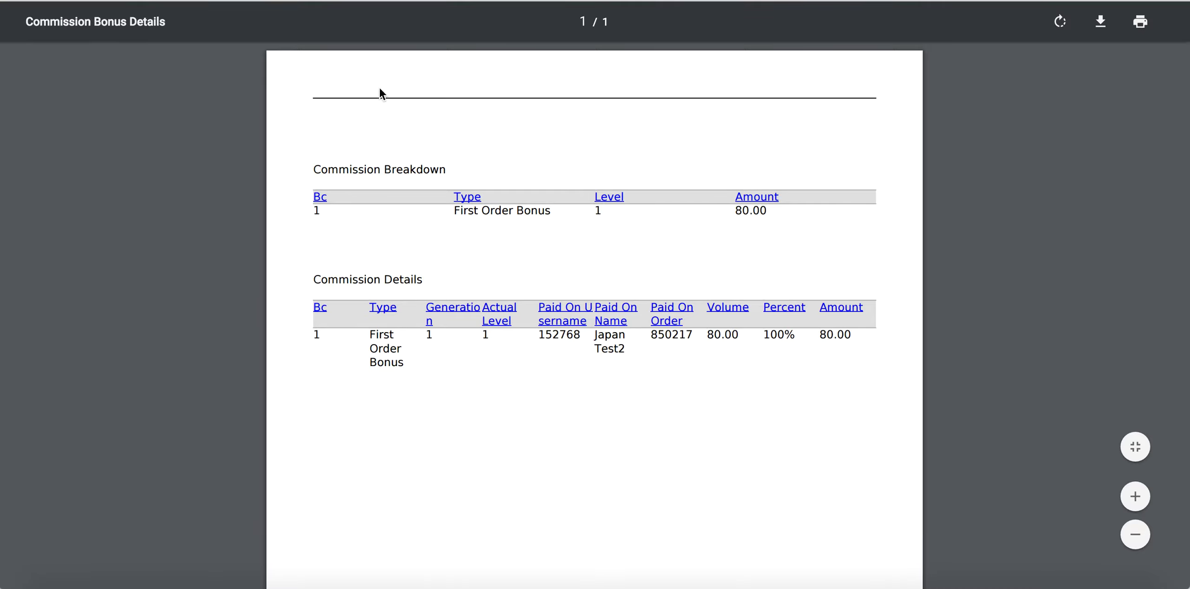
{"action": "key", "text": "super+w"}
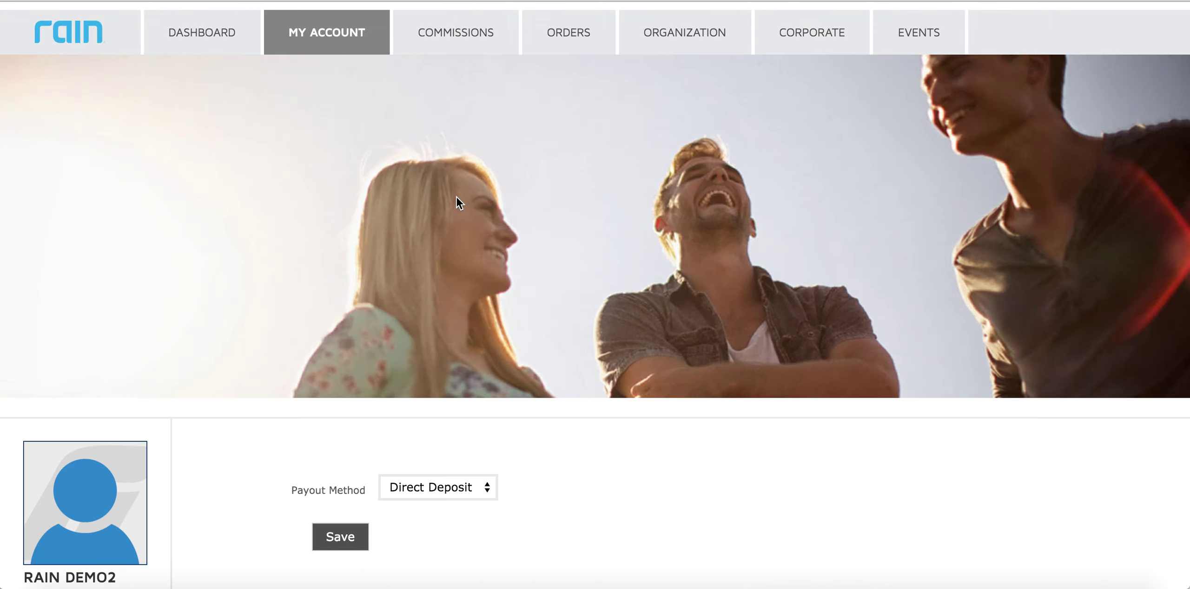
Open Order History, showing four cancelled orders, the latest from 08 February 2016 totalling 2,546.43.
{"action": "mouse_move", "coordinate": [431, 43]}
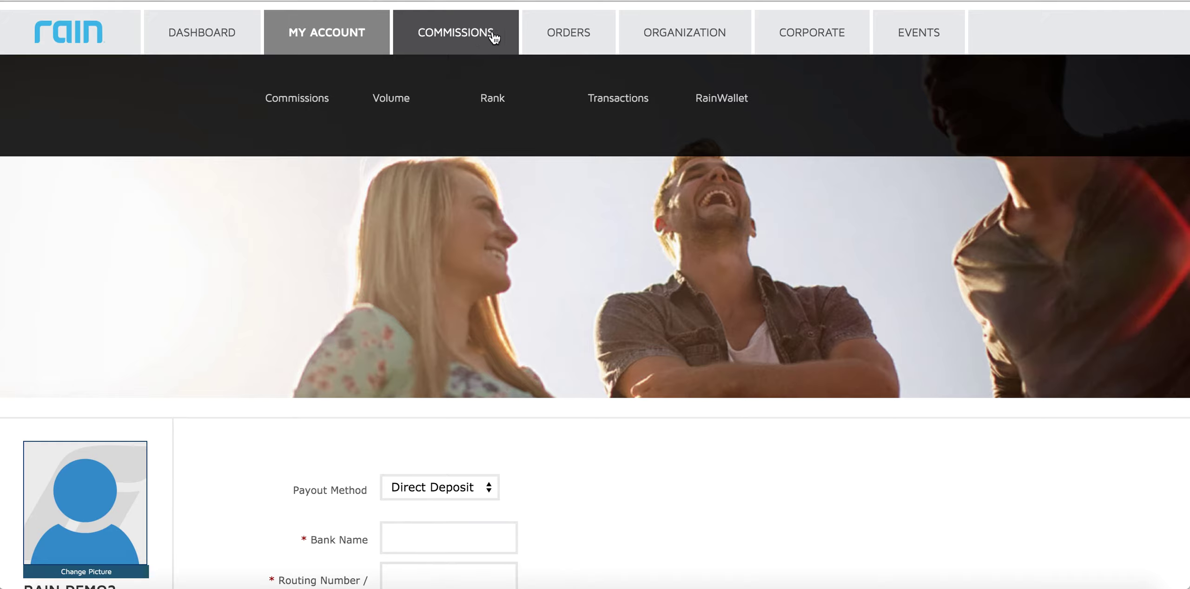
{"action": "mouse_move", "coordinate": [555, 36]}
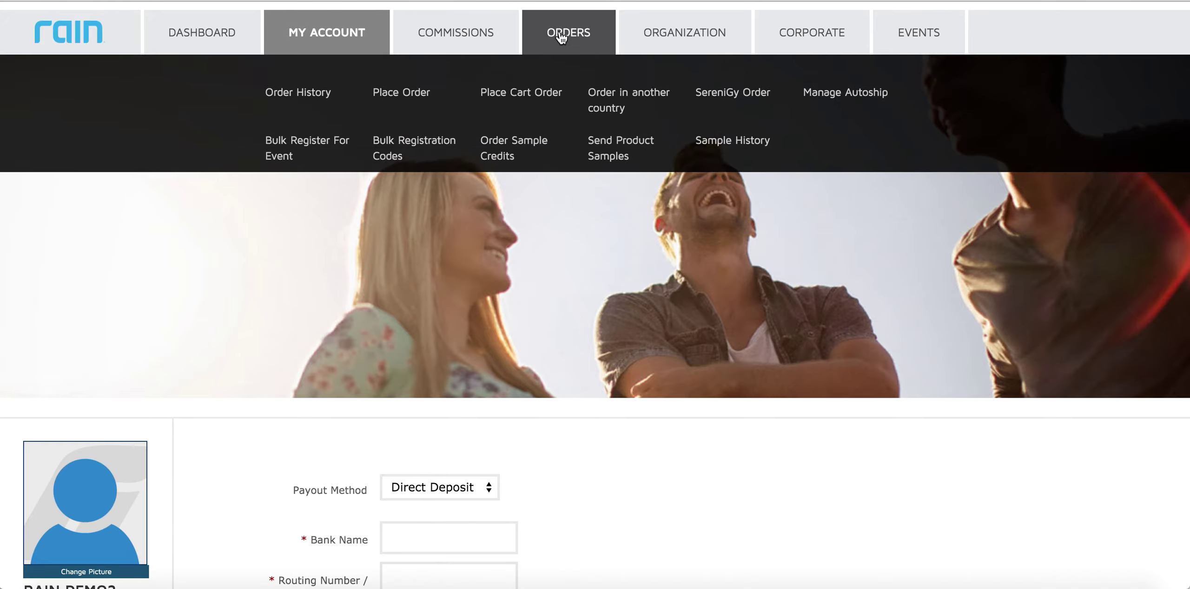
{"action": "left_click", "coordinate": [295, 99]}
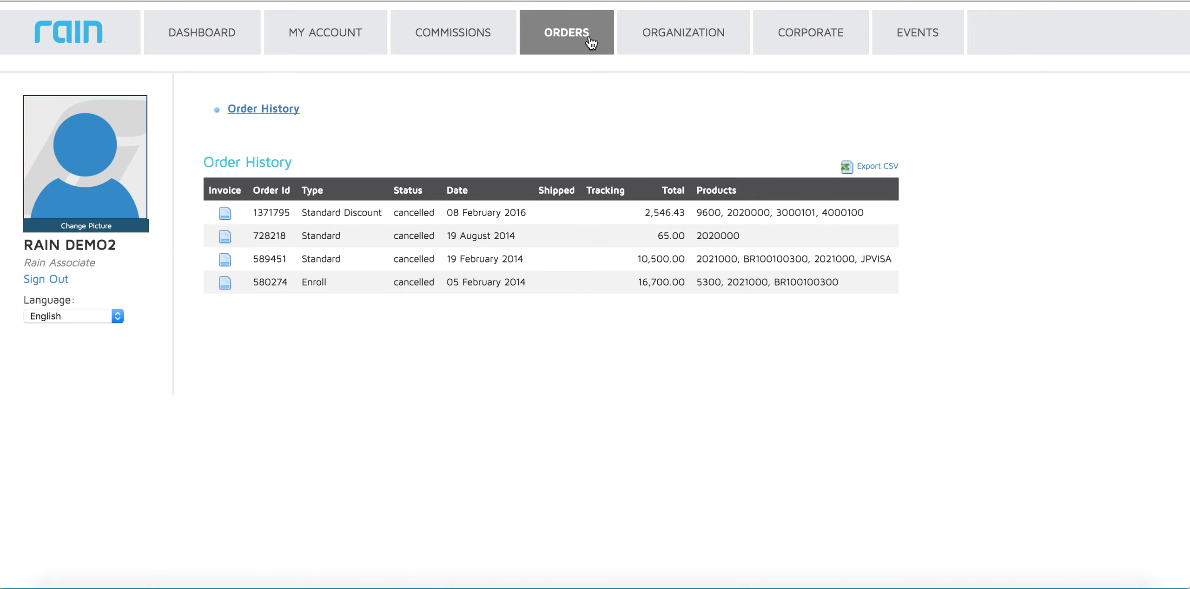
{"action": "mouse_move", "coordinate": [591, 43]}
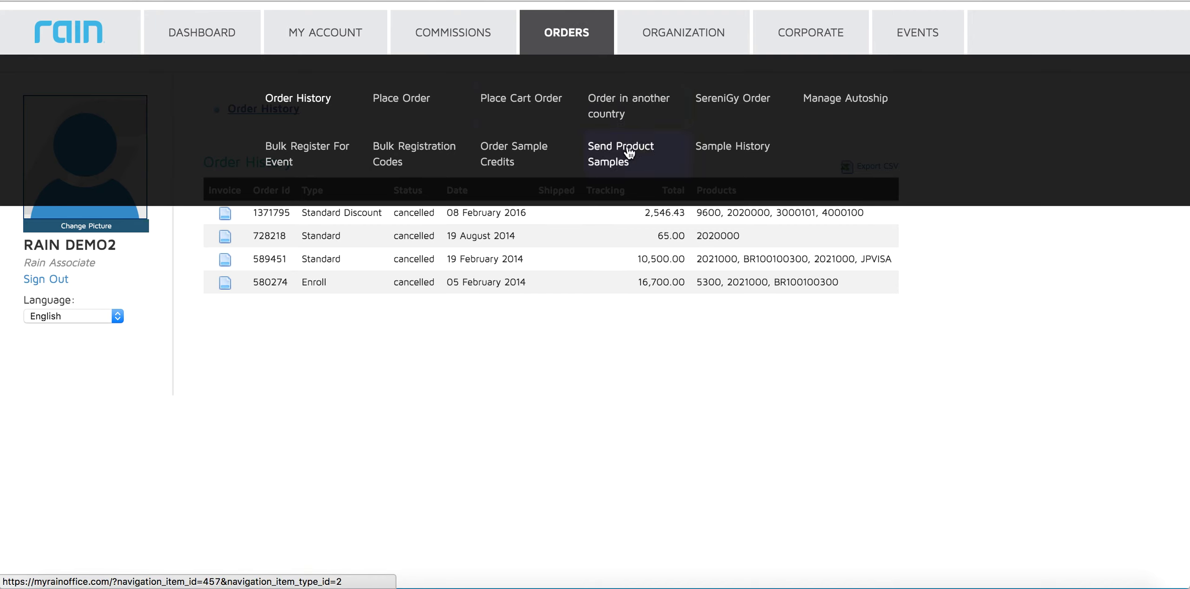
Start a new Autoship order with SOUL 30 quantity set to 1 at $70.00.
{"action": "left_click", "coordinate": [409, 108]}
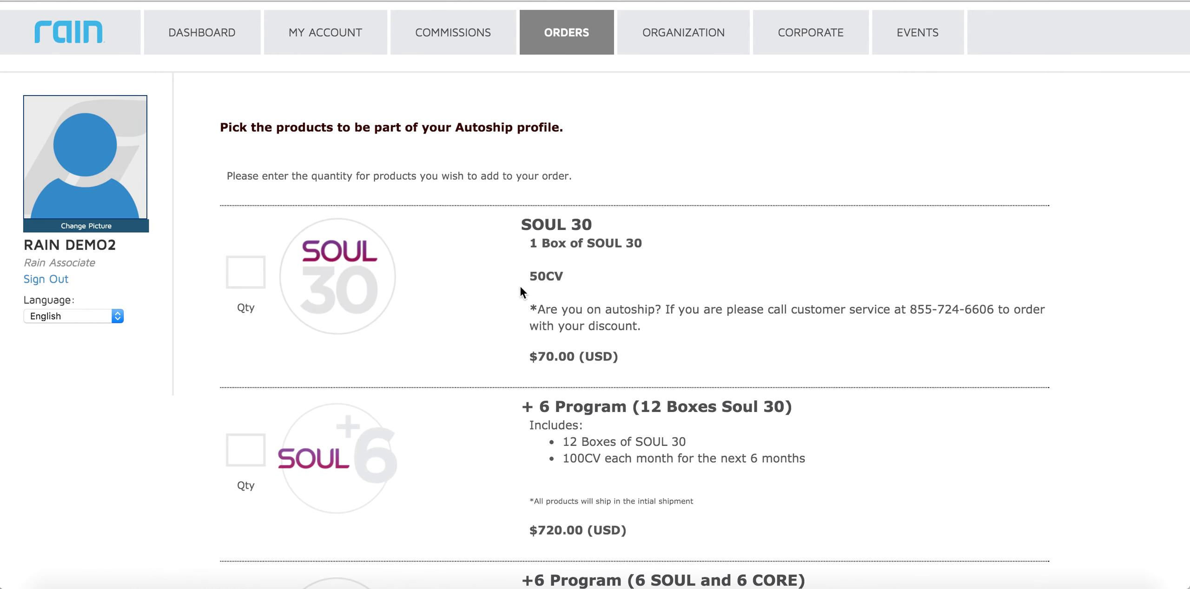
{"action": "scroll", "coordinate": [534, 286], "scroll_direction": "down", "scroll_amount": 1}
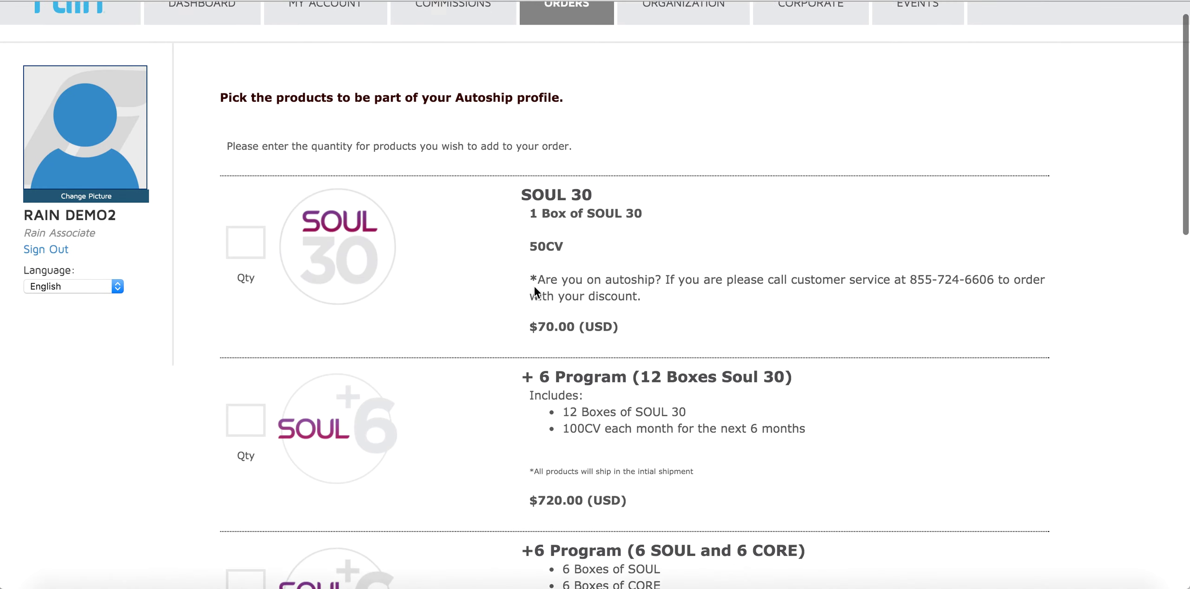
{"action": "left_click", "coordinate": [252, 245]}
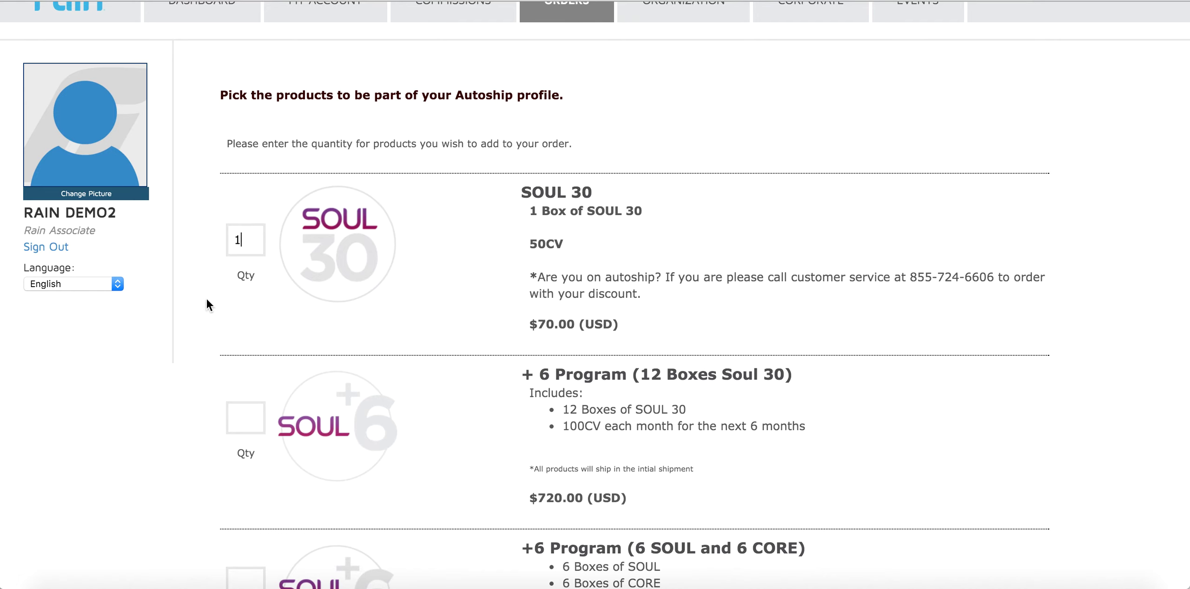
{"action": "scroll", "coordinate": [287, 245], "scroll_direction": "down", "scroll_amount": 5}
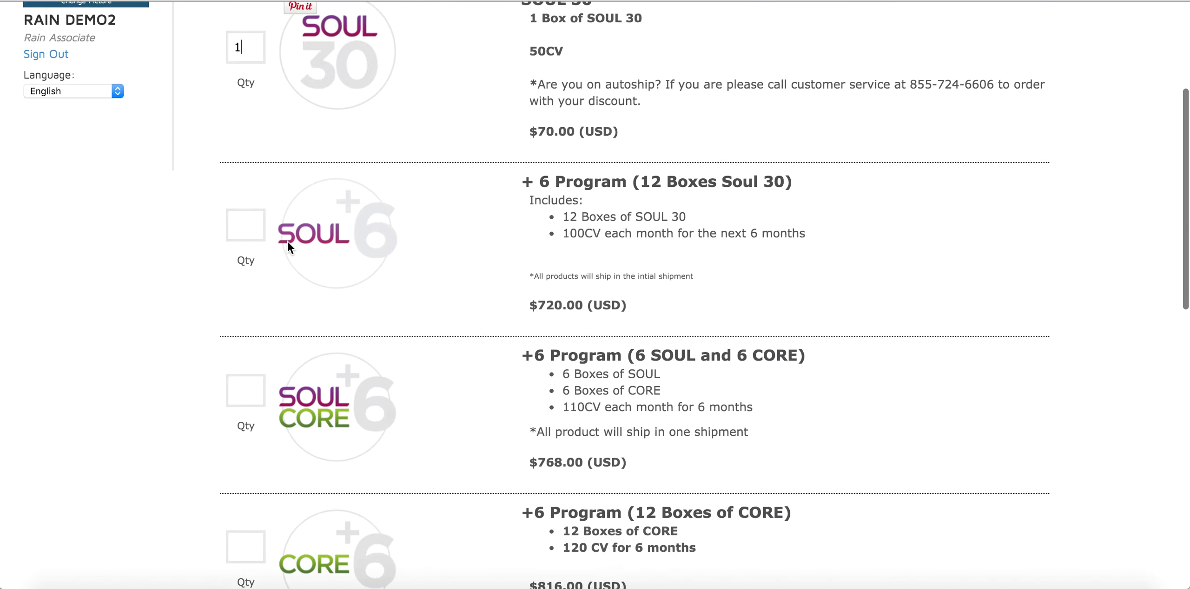
{"action": "scroll", "coordinate": [287, 245], "scroll_direction": "down", "scroll_amount": 15}
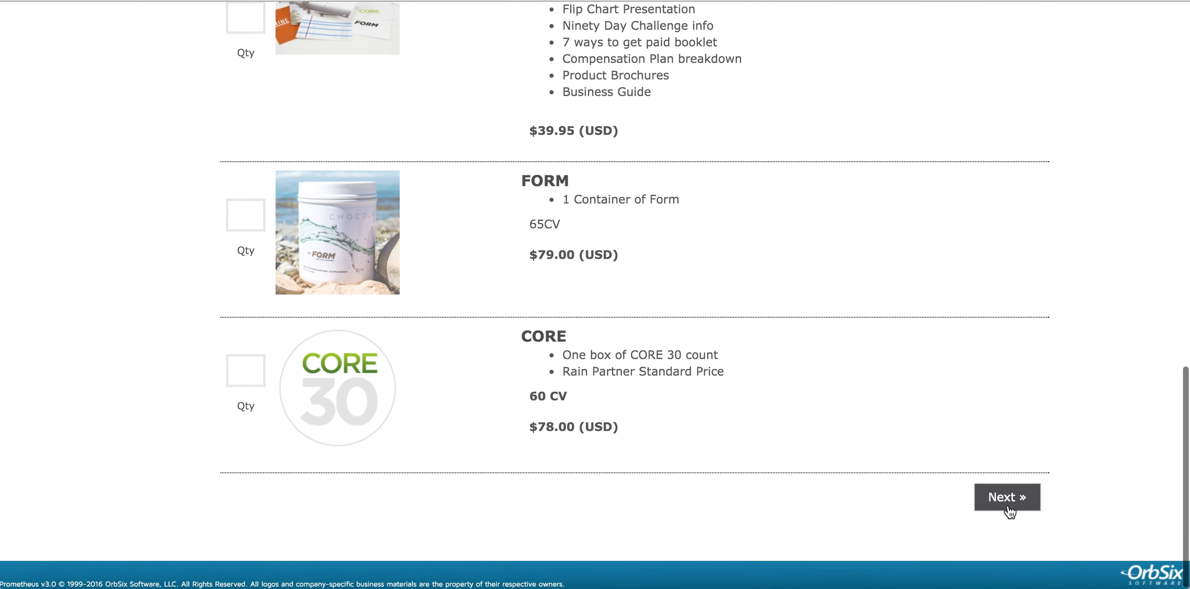
{"action": "scroll", "coordinate": [723, 292], "scroll_direction": "up", "scroll_amount": 20}
{"action": "left_click", "coordinate": [549, 22]}
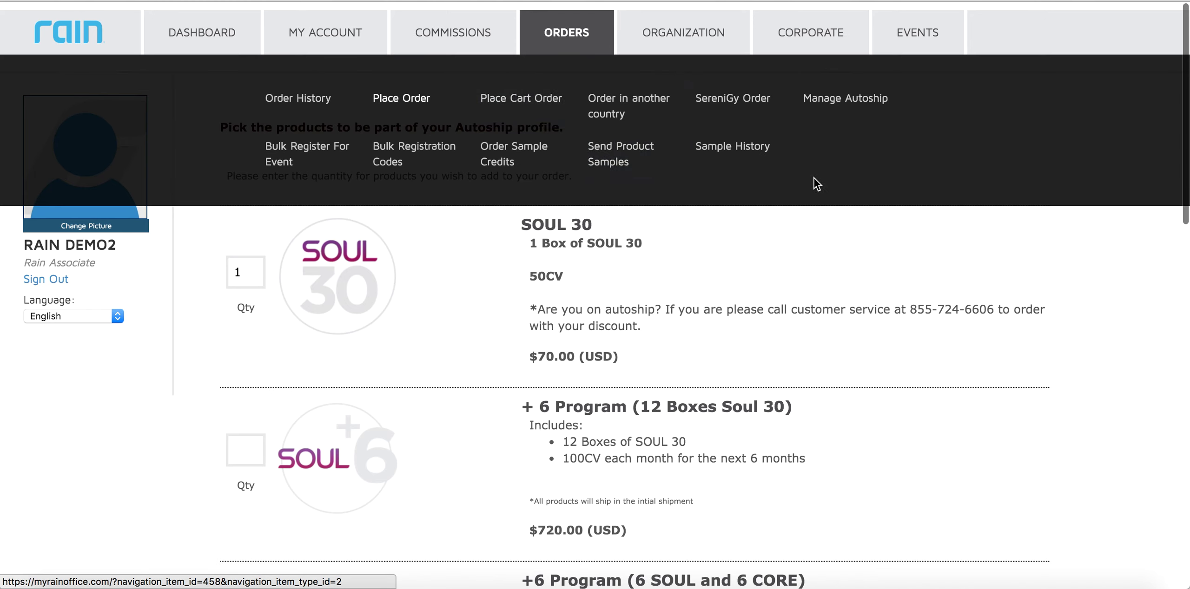
{"action": "left_click", "coordinate": [660, 35]}
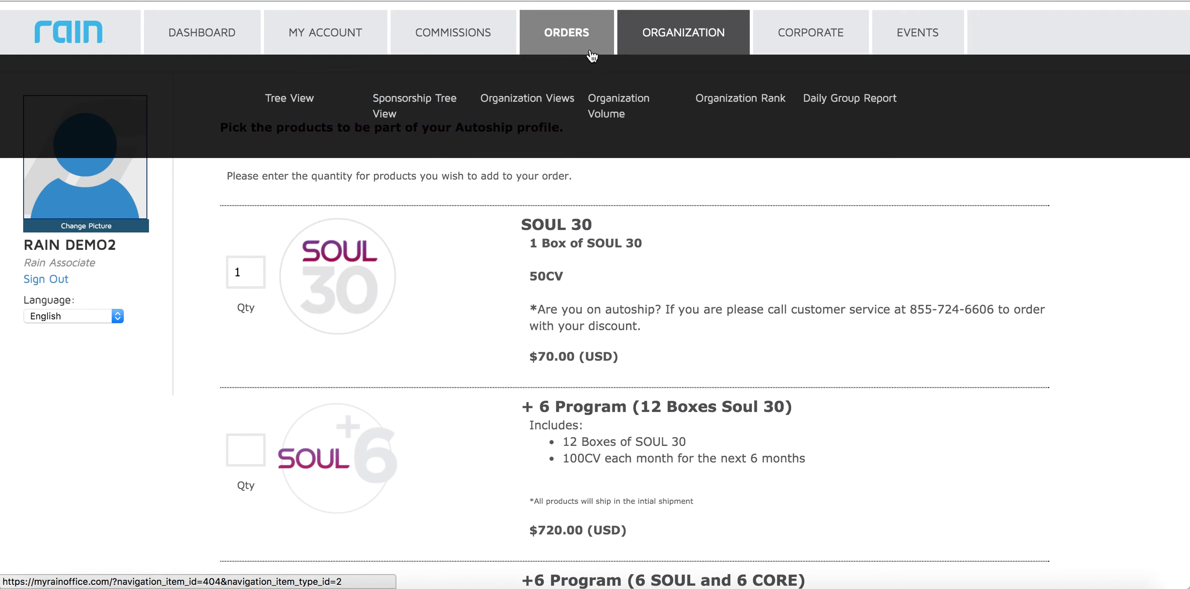
Open the organization Tree View (left leg 100, right leg 0) and inspect members' distributor details.
{"action": "left_click", "coordinate": [295, 108]}
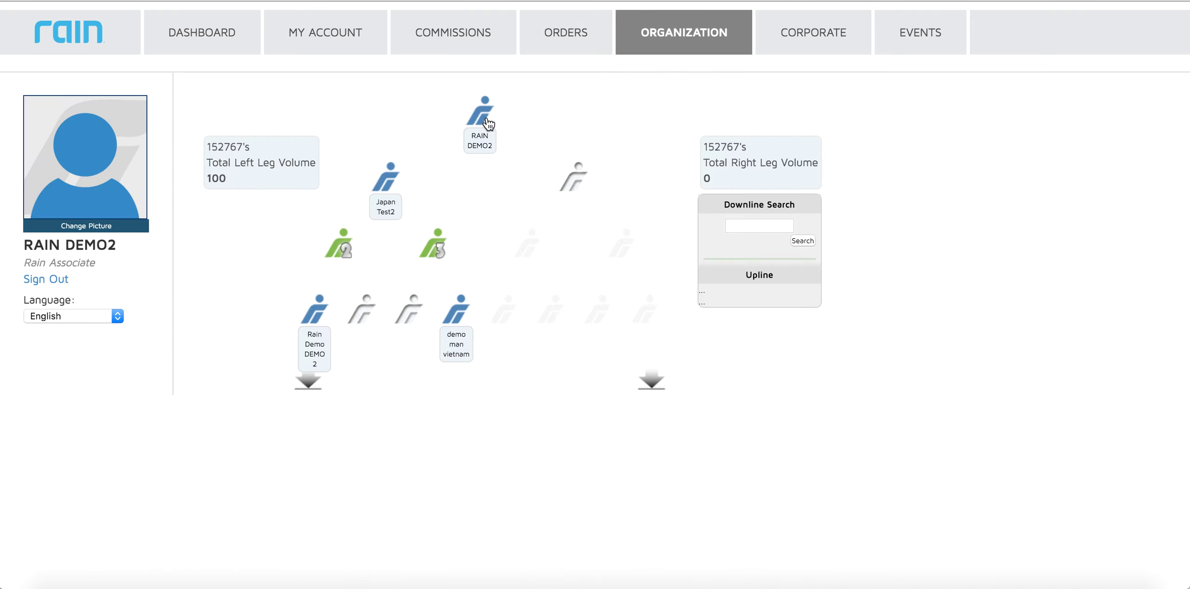
{"action": "mouse_move", "coordinate": [488, 124]}
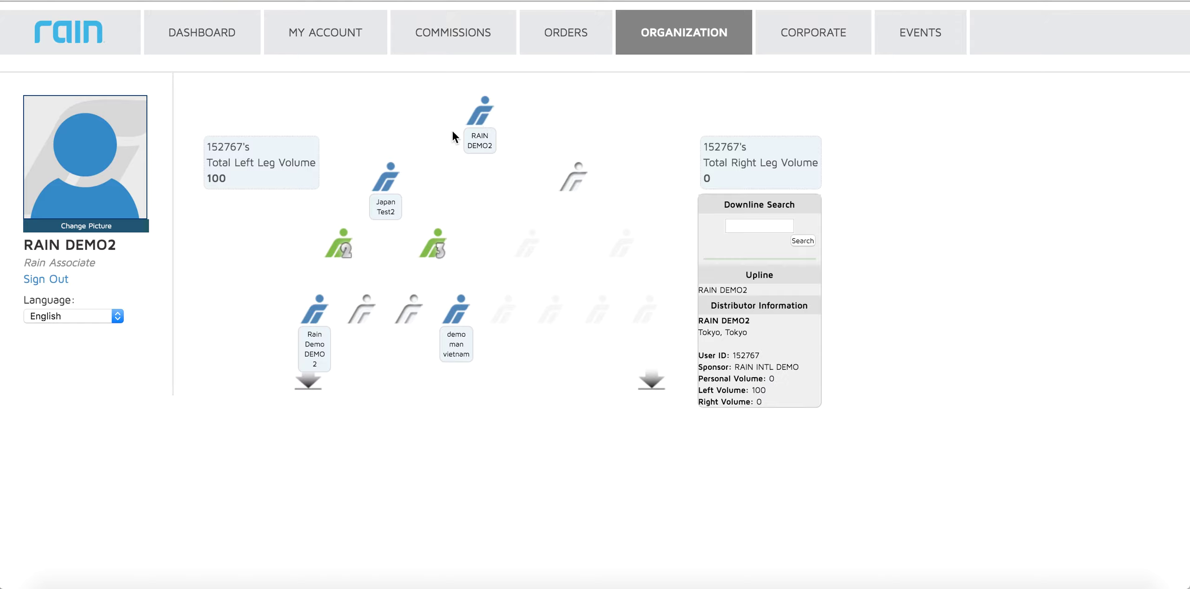
{"action": "mouse_move", "coordinate": [385, 205]}
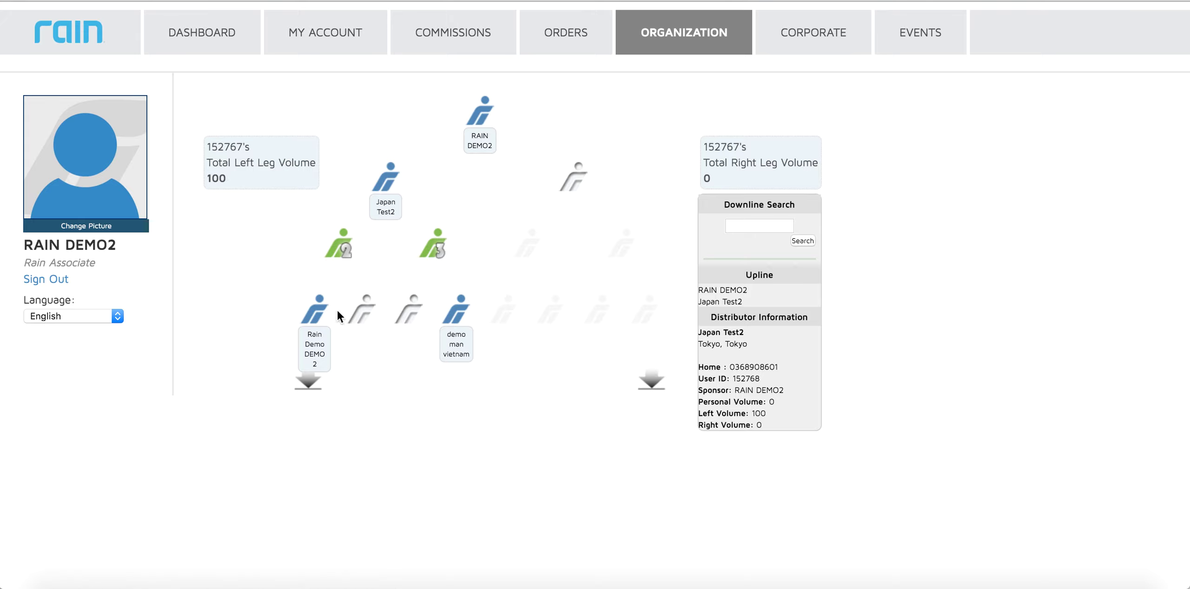
{"action": "mouse_move", "coordinate": [302, 331]}
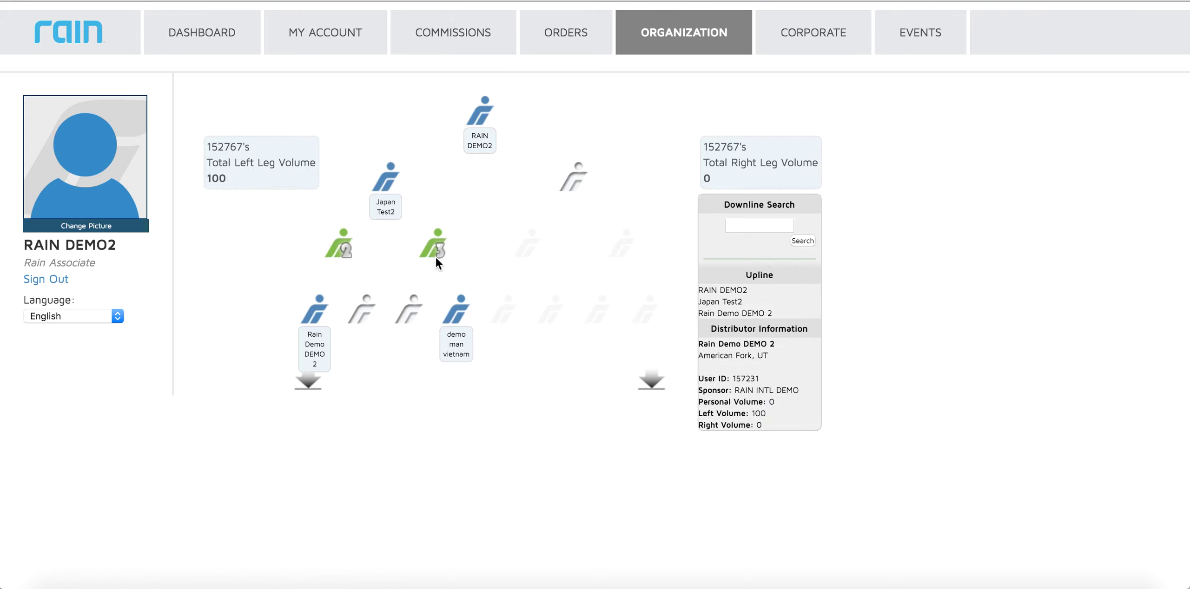
{"action": "mouse_move", "coordinate": [417, 175]}
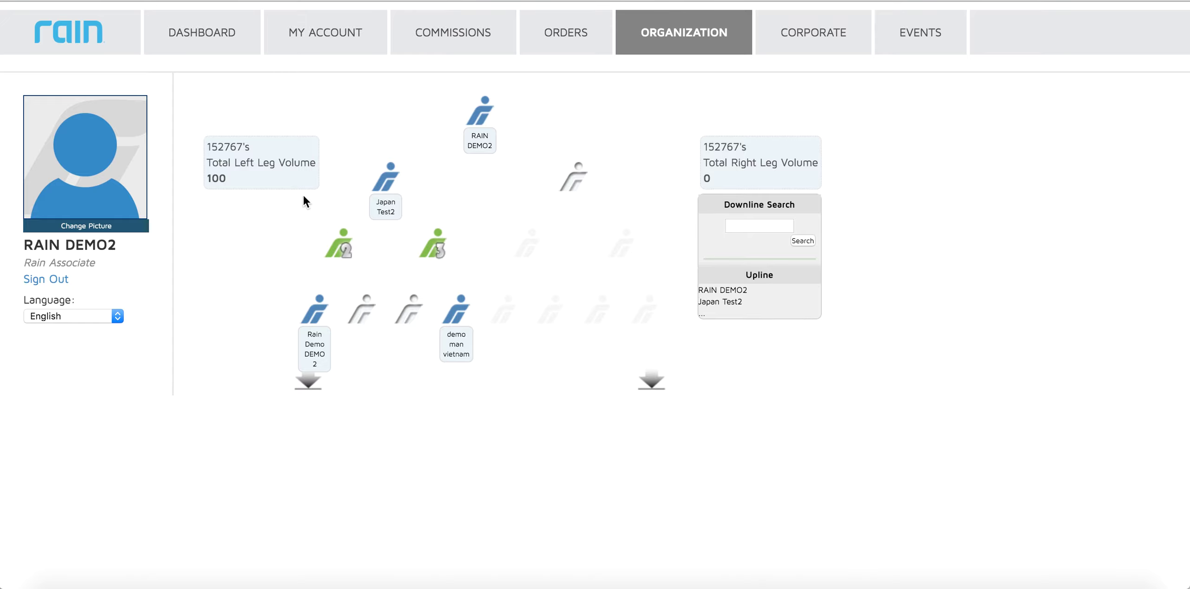
{"action": "mouse_move", "coordinate": [315, 251]}
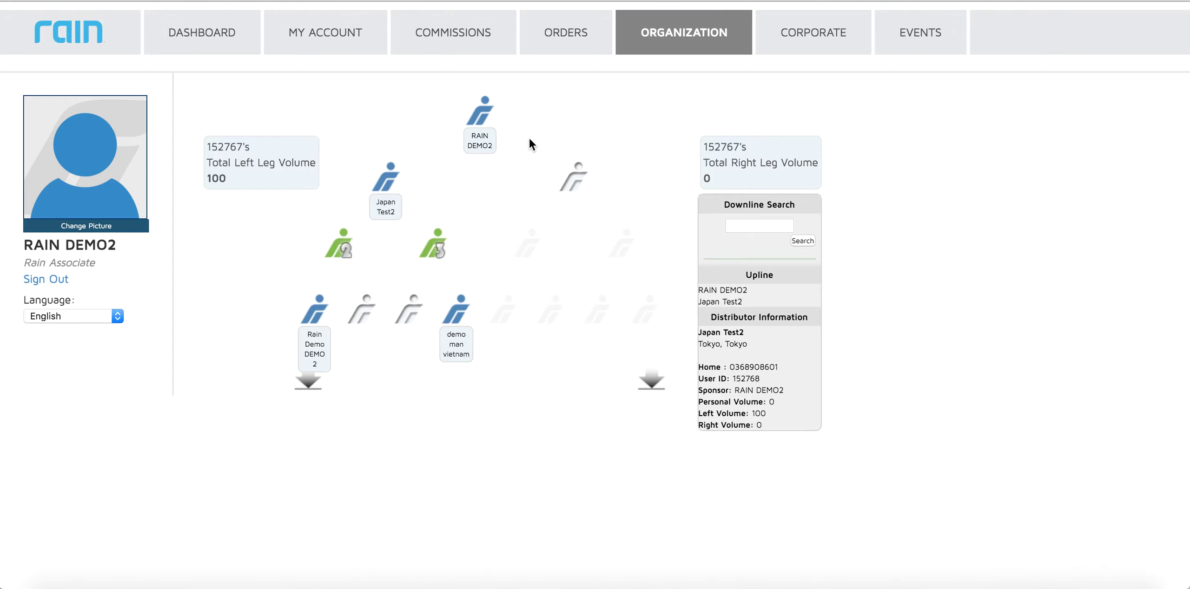
{"action": "mouse_move", "coordinate": [664, 49]}
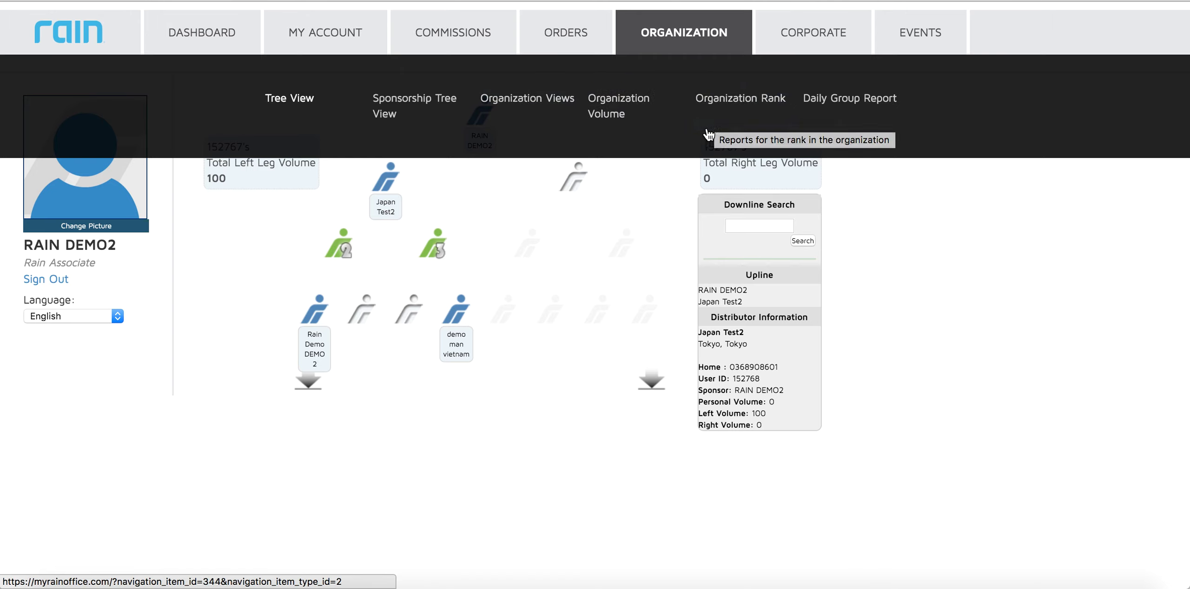
Show the Organization Volume leg report for the week 30 December 2015 – 05 January 2016.
{"action": "left_click", "coordinate": [650, 105]}
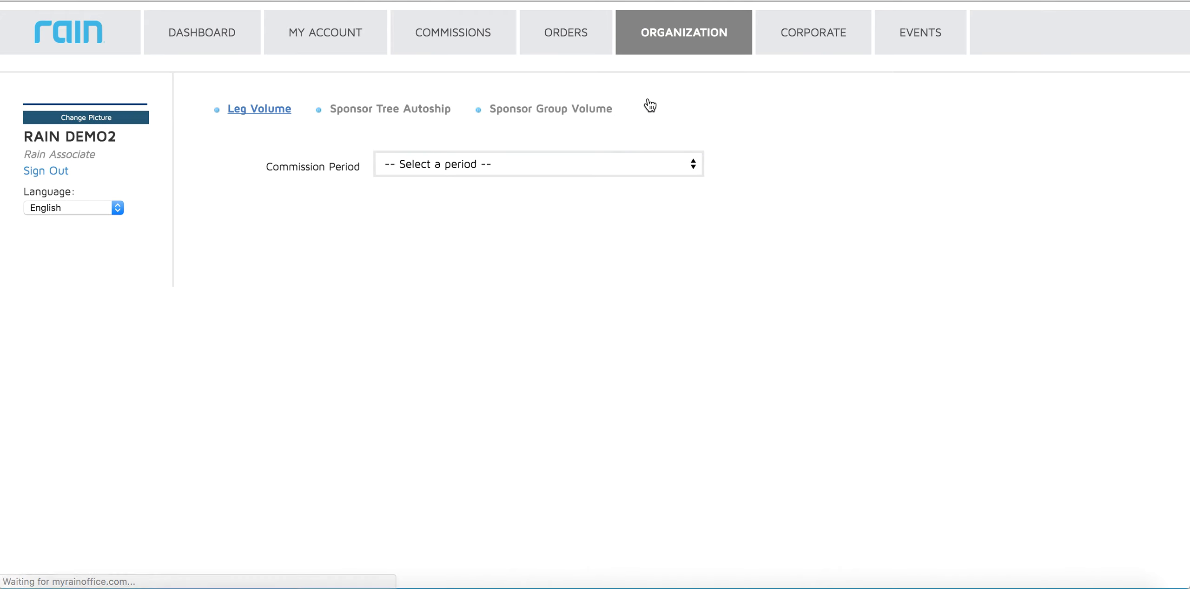
{"action": "left_click", "coordinate": [446, 167]}
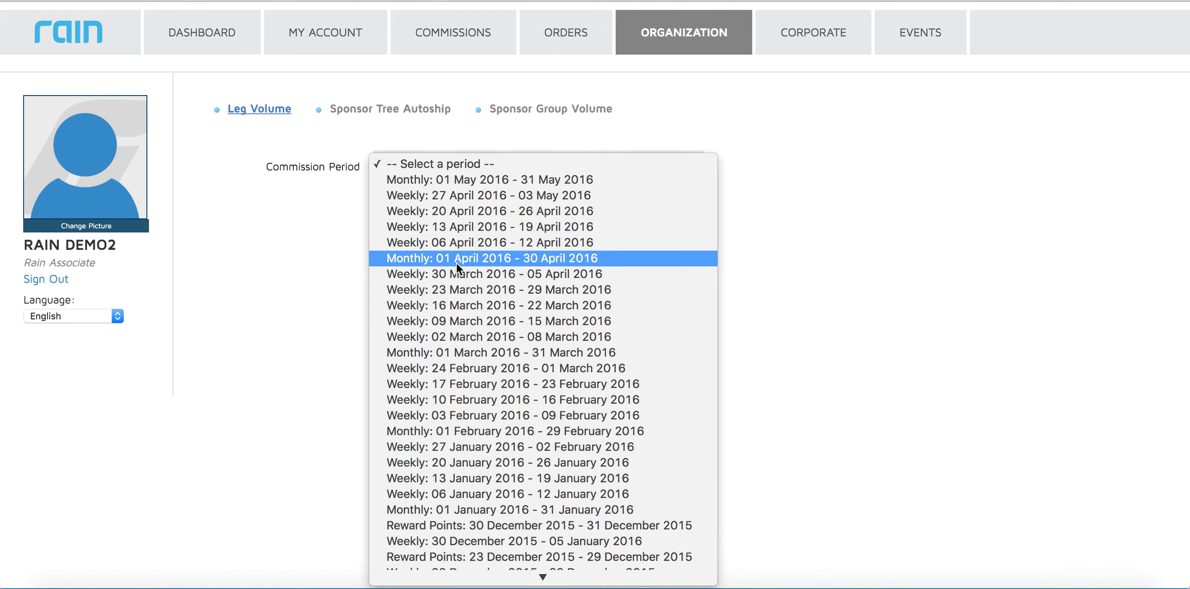
{"action": "scroll", "coordinate": [472, 384], "scroll_direction": "down", "scroll_amount": 5}
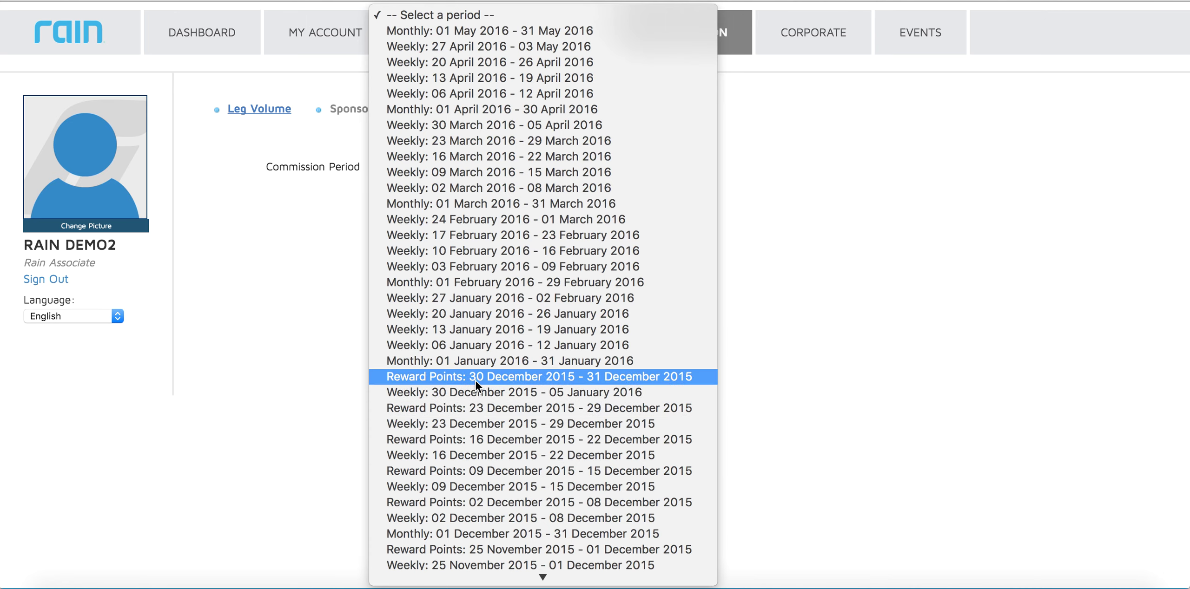
{"action": "left_click", "coordinate": [478, 396]}
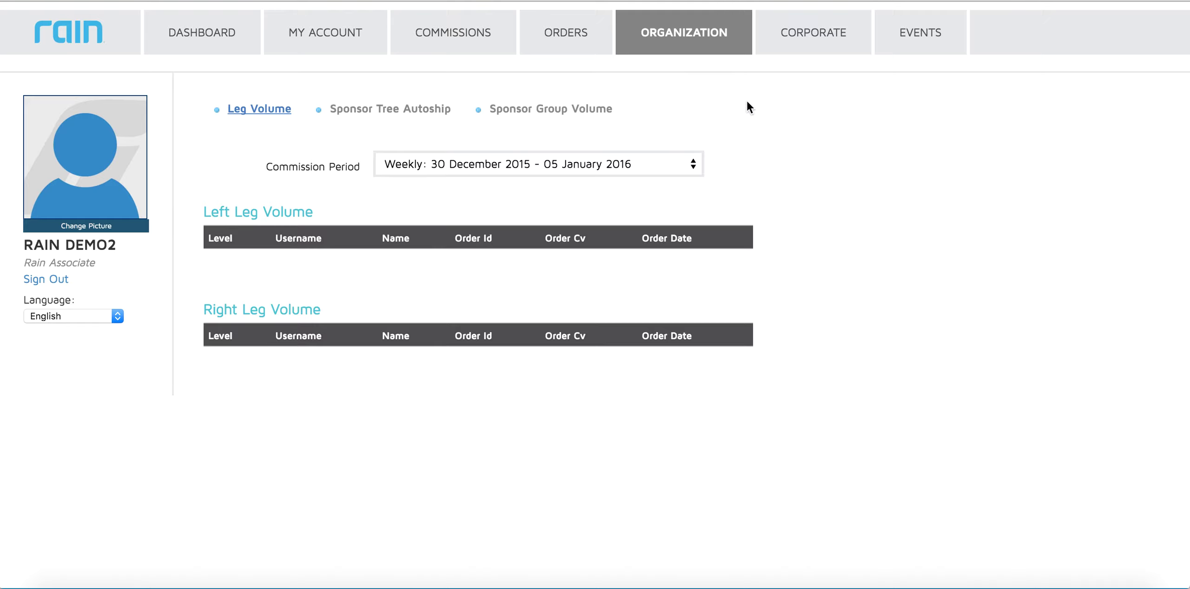
{"action": "mouse_move", "coordinate": [718, 48]}
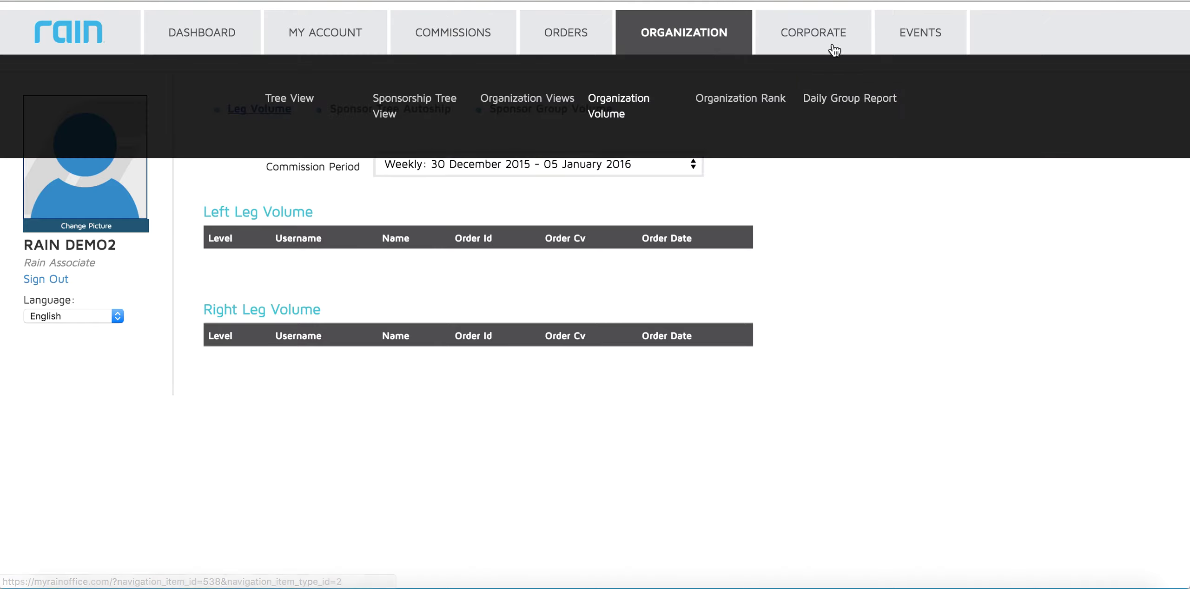
Return to the main Dashboard page from the Leg Volume report.
{"action": "mouse_move", "coordinate": [251, 53]}
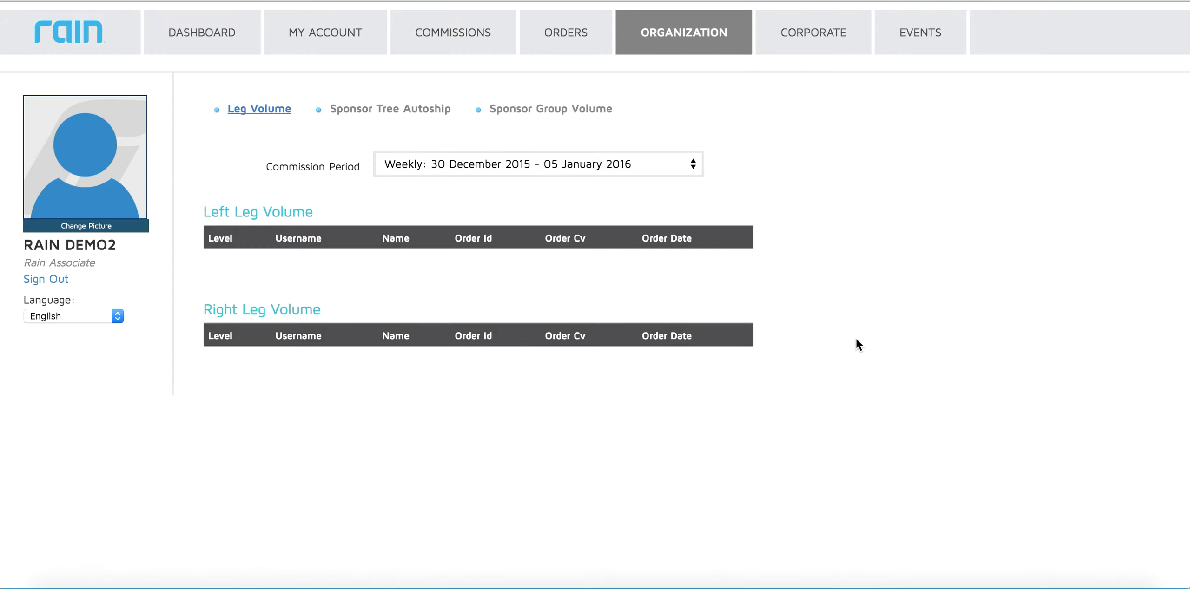
{"action": "mouse_move", "coordinate": [200, 51]}
{"action": "left_click", "coordinate": [287, 97]}
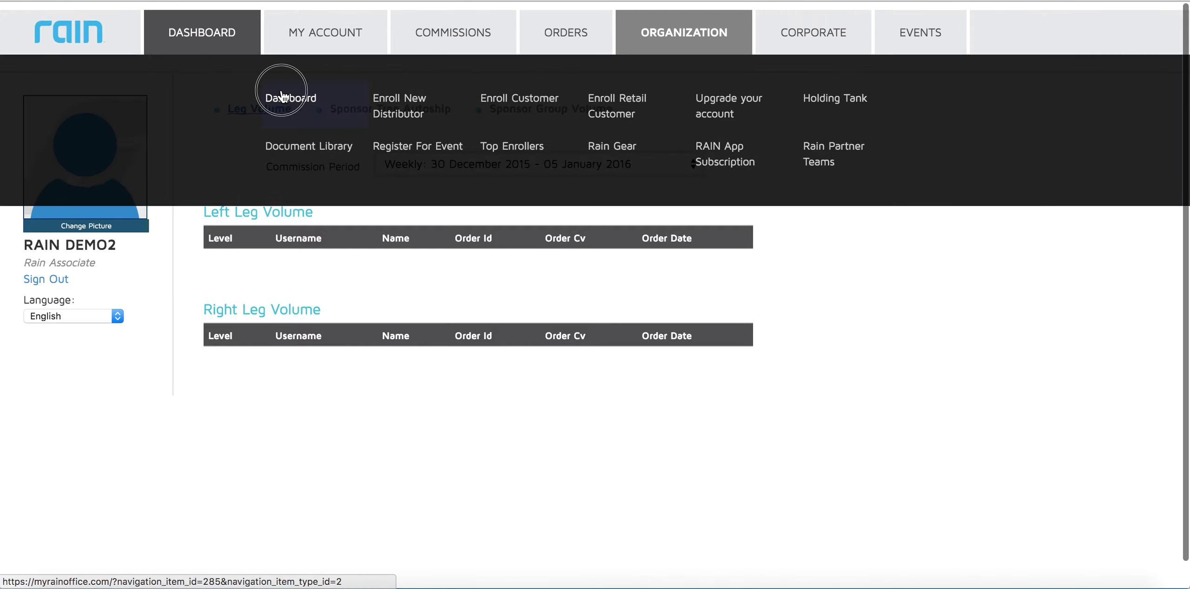